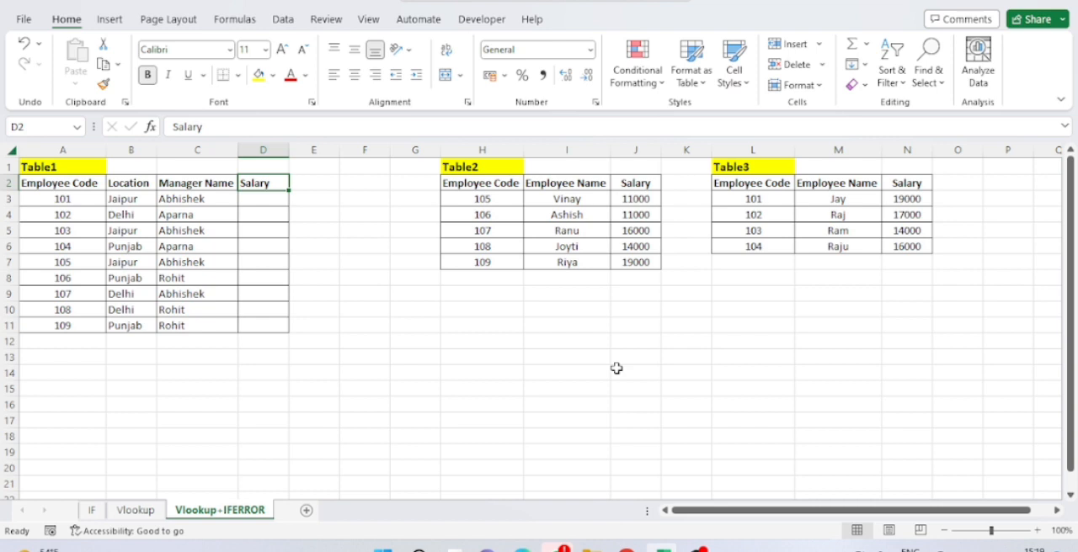
Examine the full ranges of Table1, Table2 and Table3 on the Vlookup+IFERROR sheet
{"action": "key", "text": "Home"}
{"action": "key", "text": "ctrl+shift+Right"}
{"action": "key", "text": "ctrl+shift+Down"}
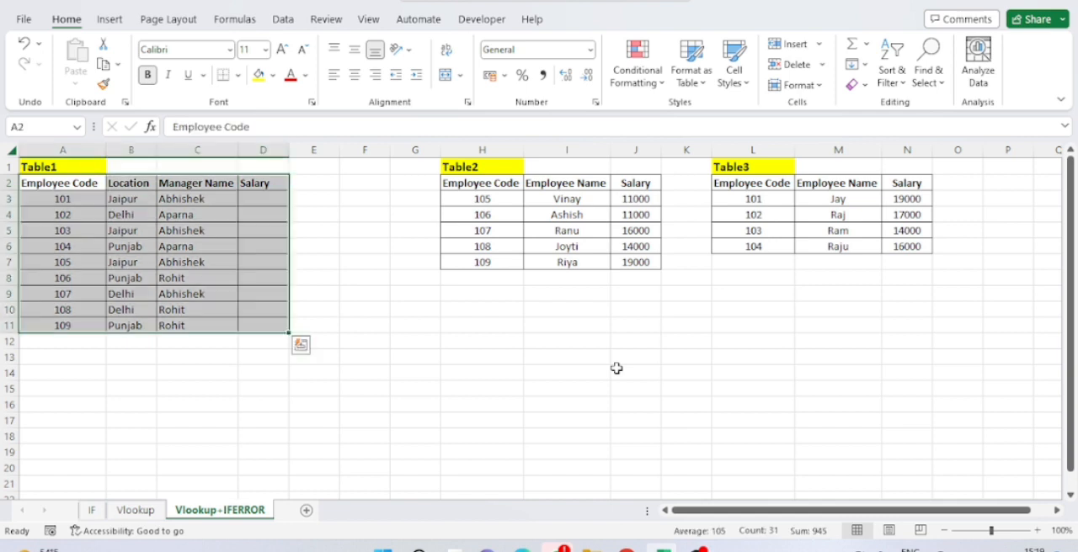
{"action": "key", "text": "Right"}
{"action": "key", "text": "Right"}
{"action": "key", "text": "Right"}
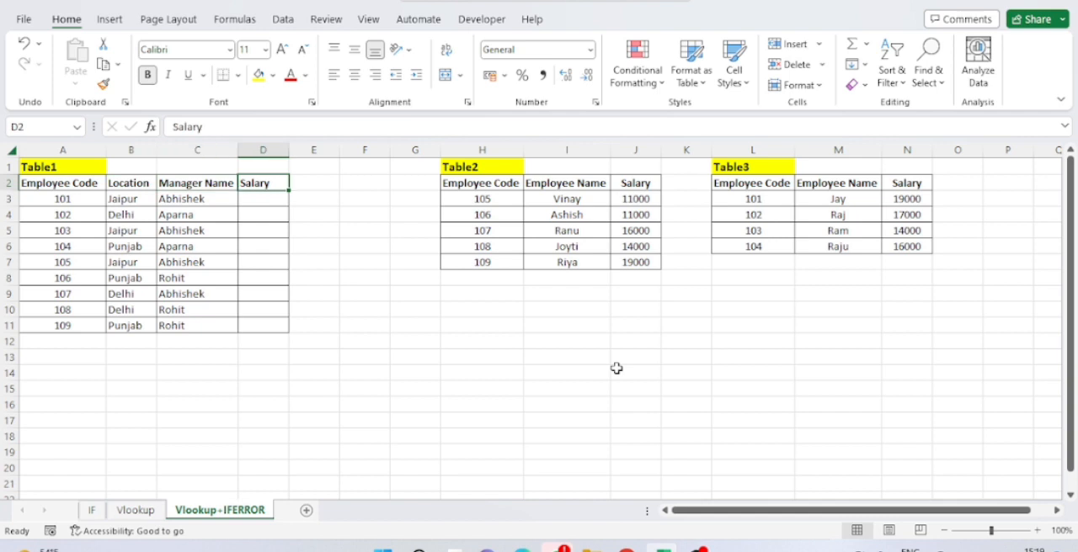
{"action": "key", "text": "Right"}
{"action": "key", "text": "Right"}
{"action": "key", "text": "Right"}
{"action": "key", "text": "Right"}
{"action": "key", "text": "ctrl+shift+Right"}
{"action": "key", "text": "ctrl+shift+Down"}
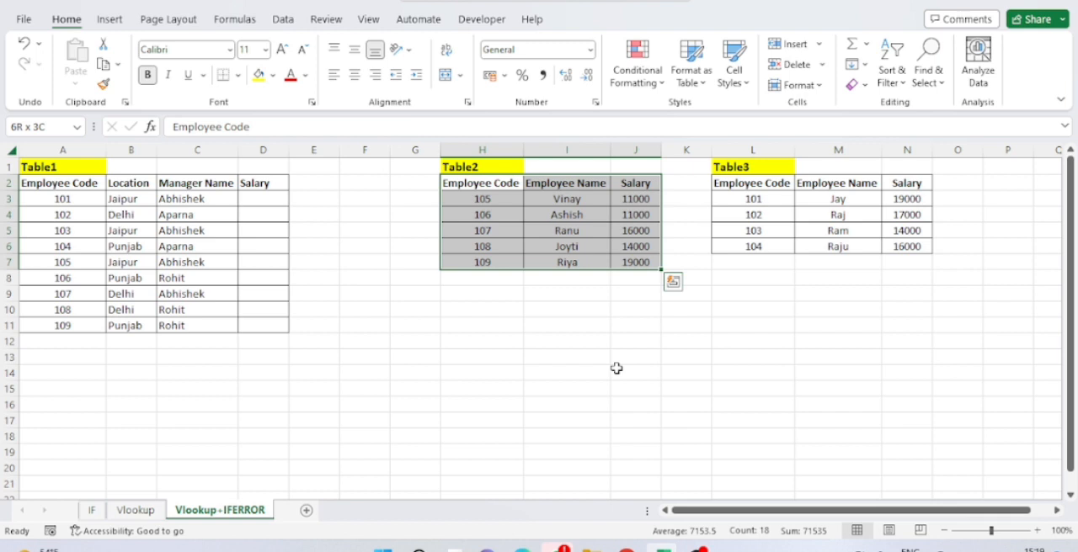
{"action": "key", "text": "Right"}
{"action": "key", "text": "Right"}
{"action": "key", "text": "Right"}
{"action": "key", "text": "Right"}
{"action": "key", "text": "Right"}
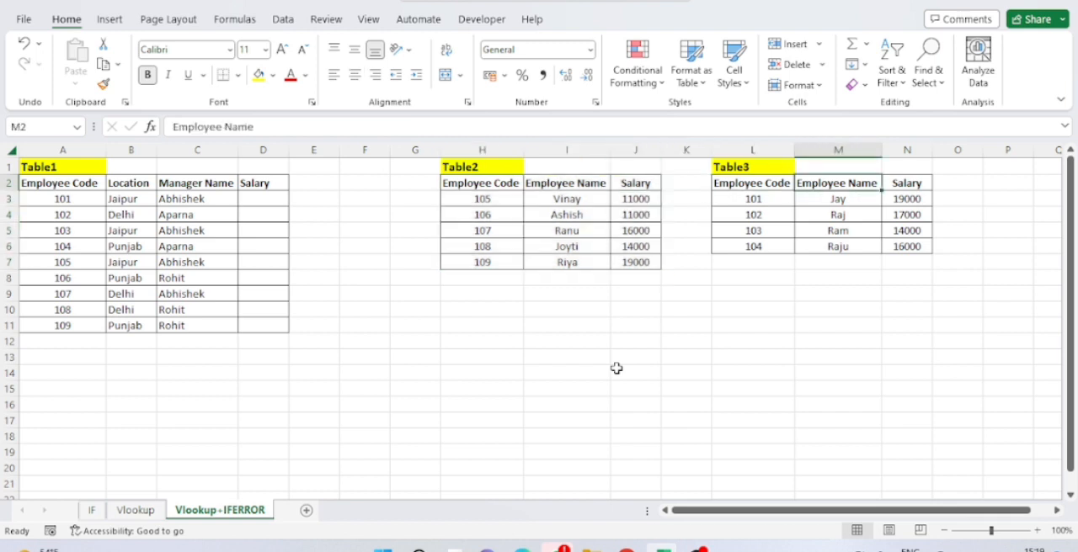
{"action": "key", "text": "Left"}
{"action": "key", "text": "ctrl+shift+Right"}
{"action": "key", "text": "ctrl+shift+Down"}
{"action": "key", "text": "Left"}
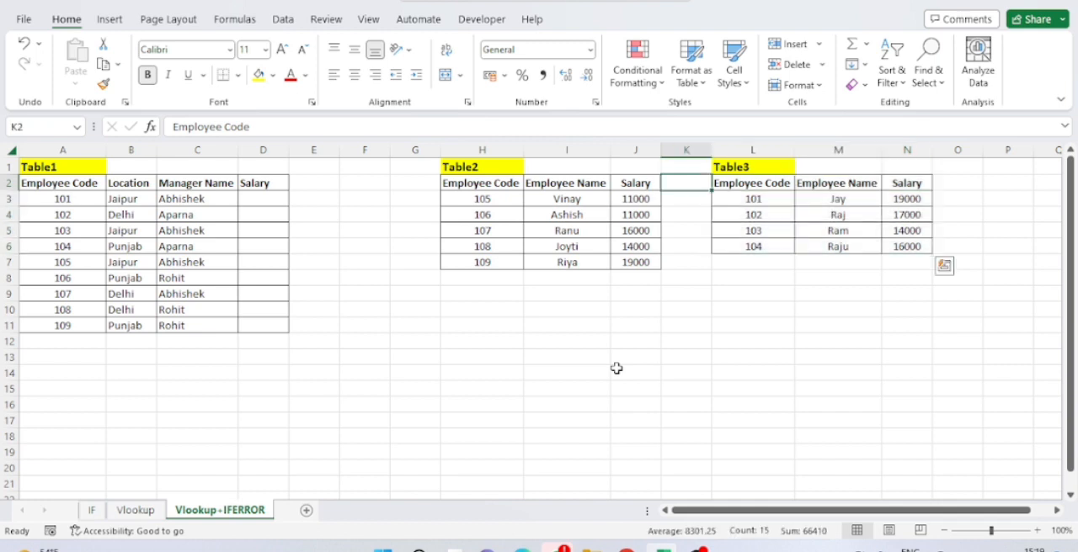
{"action": "key", "text": "Left"}
{"action": "key", "text": "Left"}
{"action": "key", "text": "Left"}
{"action": "key", "text": "Left"}
{"action": "key", "text": "Left"}
{"action": "key", "text": "Left"}
{"action": "key", "text": "Left"}
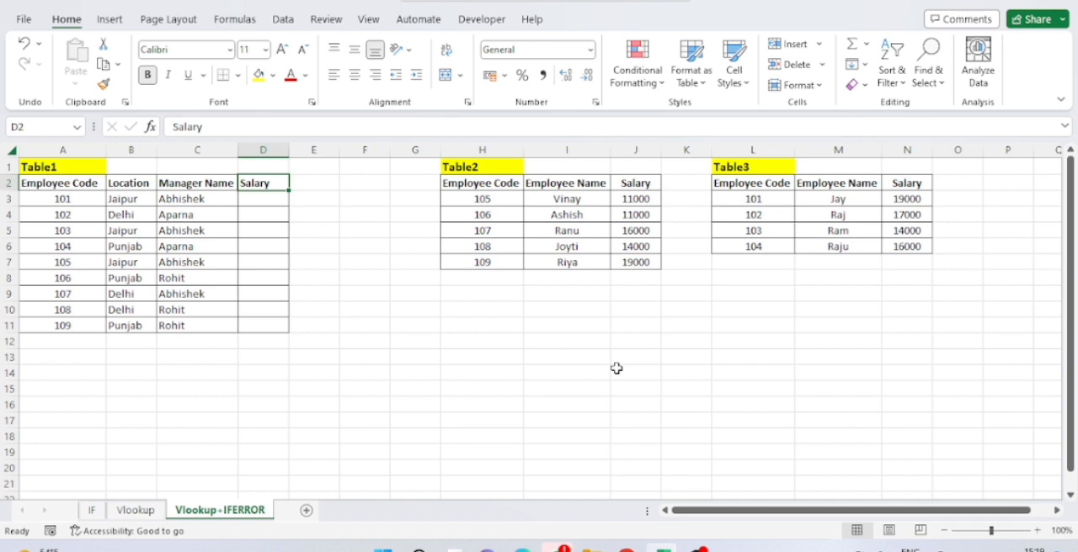
Examine the Manager Name and Location columns of Table1 and the Employee Name columns of Table2 and Table3
{"action": "key", "text": "Left"}
{"action": "key", "text": "ctrl+shift+Down"}
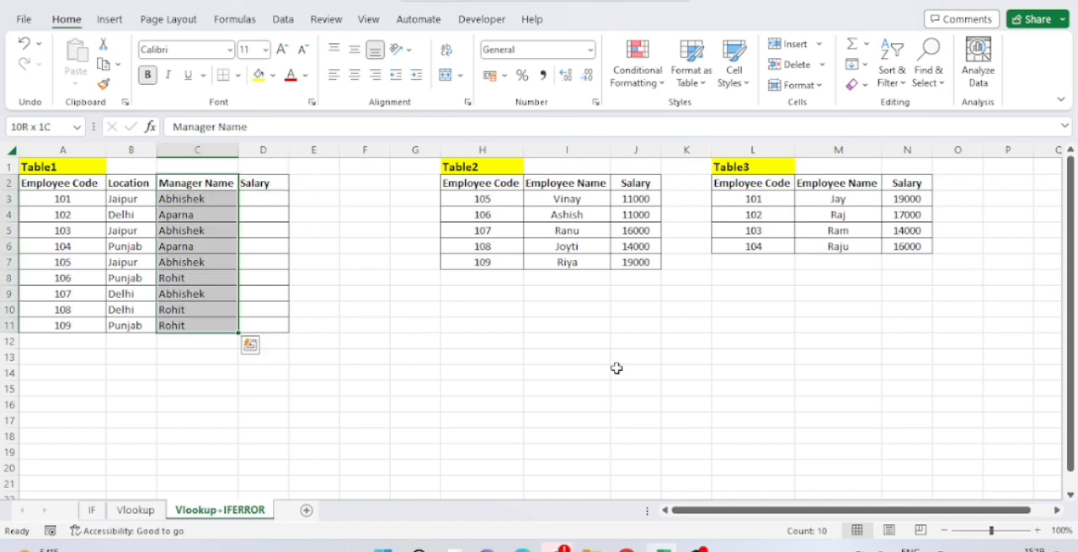
{"action": "key", "text": "Right"}
{"action": "key", "text": "Right"}
{"action": "key", "text": "Down"}
{"action": "key", "text": "Right"}
{"action": "key", "text": "Right"}
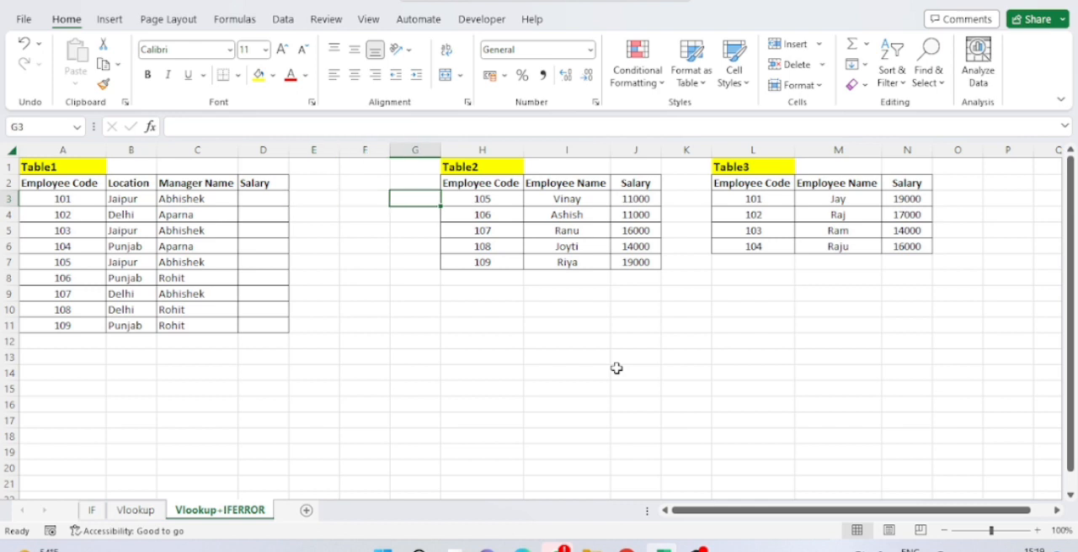
{"action": "key", "text": "Home"}
{"action": "key", "text": "Up"}
{"action": "key", "text": "Right"}
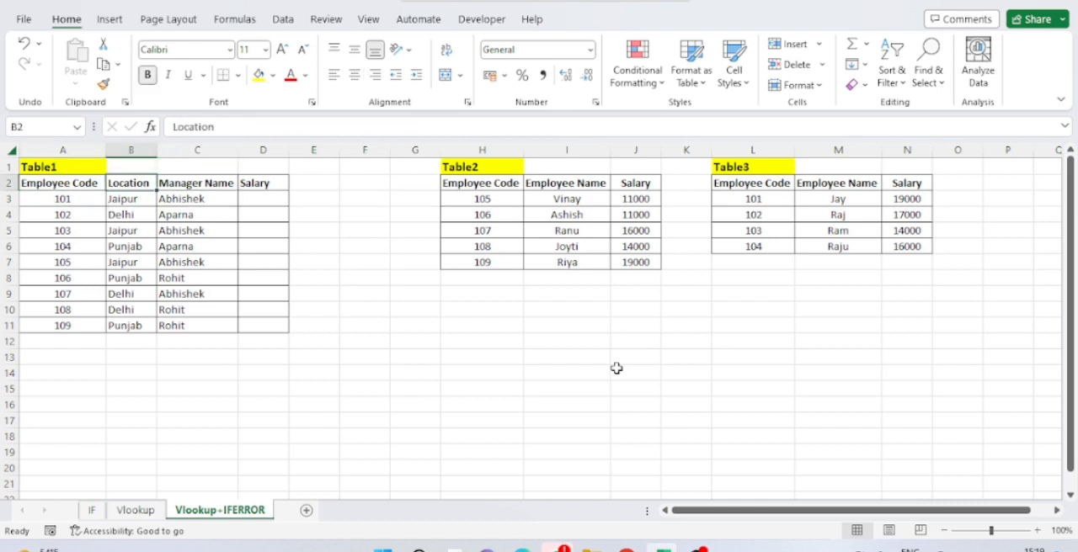
{"action": "key", "text": "Down"}
{"action": "key", "text": "ctrl+shift+Down"}
{"action": "key", "text": "Up"}
{"action": "key", "text": "Down"}
{"action": "key", "text": "ctrl+shift+Down"}
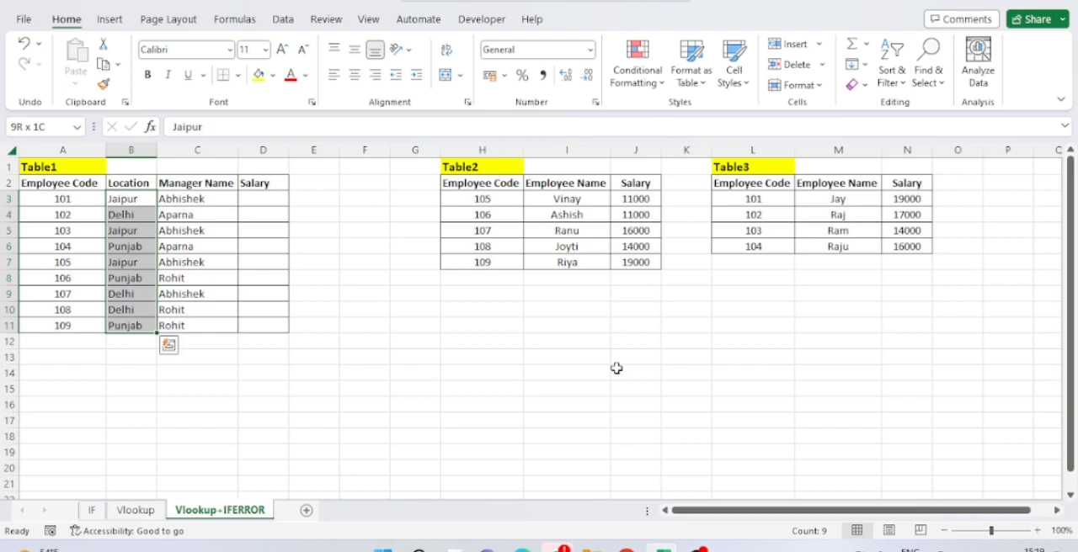
{"action": "key", "text": "Right"}
{"action": "key", "text": "Right"}
{"action": "key", "text": "Right"}
{"action": "key", "text": "Right"}
{"action": "key", "text": "Right"}
{"action": "key", "text": "Right"}
{"action": "key", "text": "Right"}
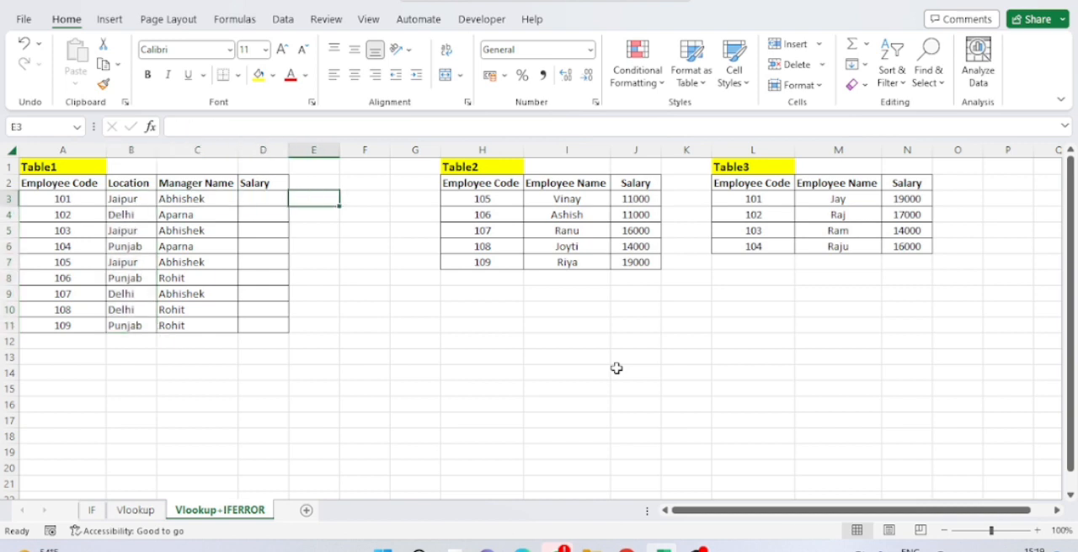
{"action": "key", "text": "ctrl+shift+Down"}
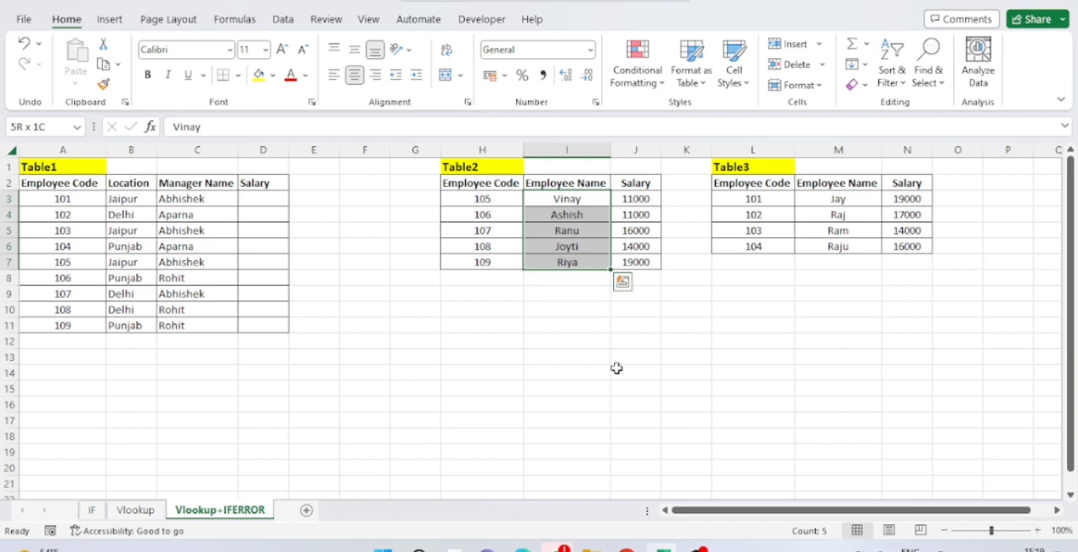
{"action": "key", "text": "Right"}
{"action": "key", "text": "Right"}
{"action": "key", "text": "Right"}
{"action": "key", "text": "Right"}
{"action": "key", "text": "Right"}
{"action": "key", "text": "Left"}
{"action": "key", "text": "ctrl+shift+Down"}
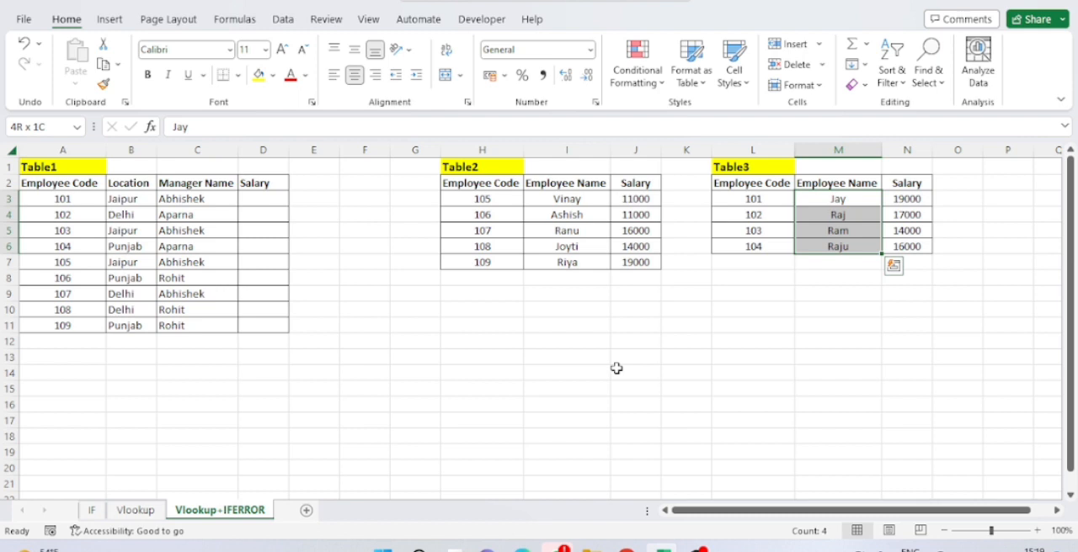
Start a VLOOKUP formula in D3, the first Salary cell of Table1, with employee code A3 as the lookup value
{"action": "key", "text": "Left"}
{"action": "key", "text": "Left"}
{"action": "key", "text": "Left"}
{"action": "key", "text": "Left"}
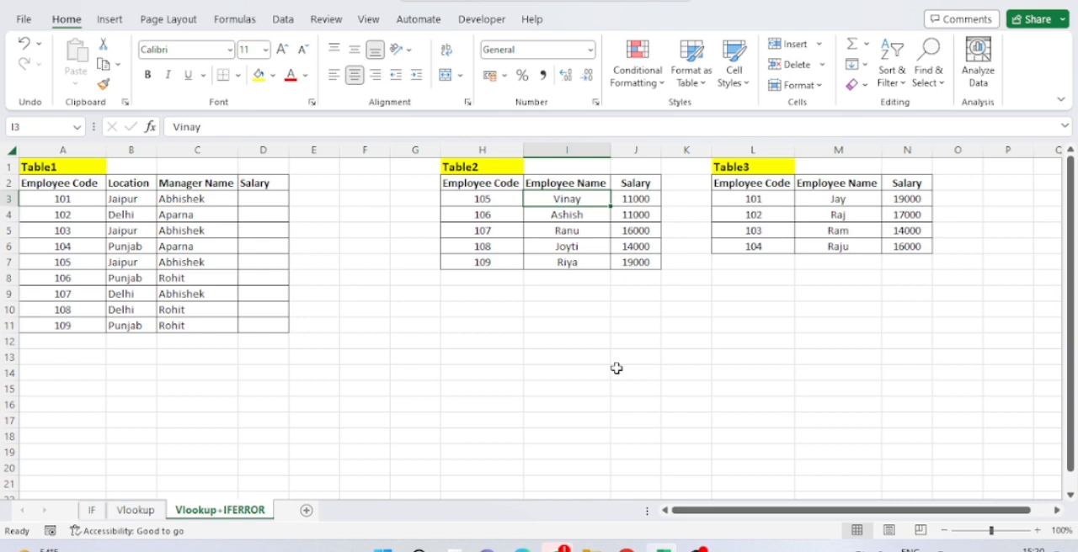
{"action": "key", "text": "Left"}
{"action": "key", "text": "Left"}
{"action": "key", "text": "Left"}
{"action": "key", "text": "Left"}
{"action": "key", "text": "Left"}
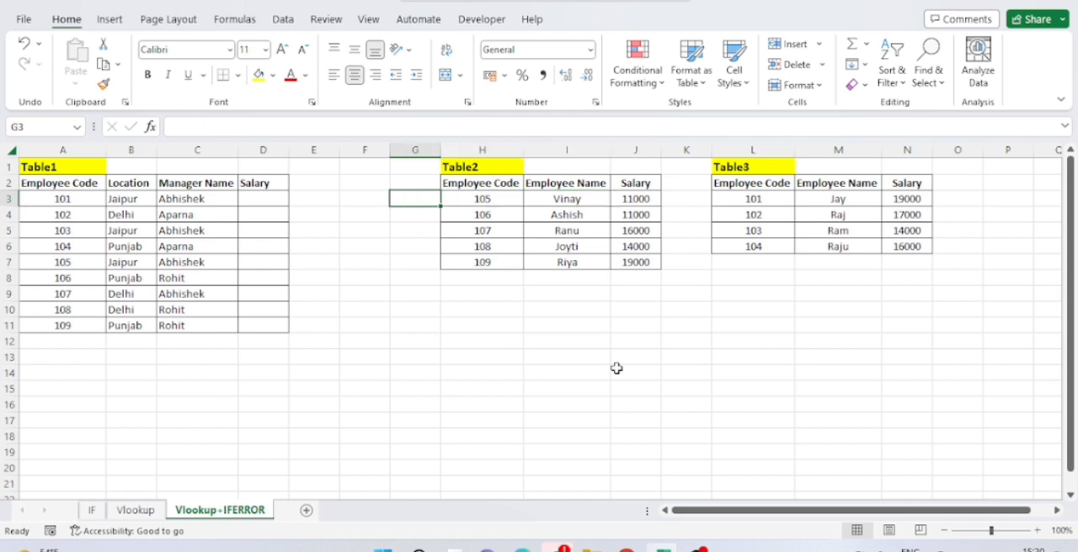
{"action": "type", "text": "="}
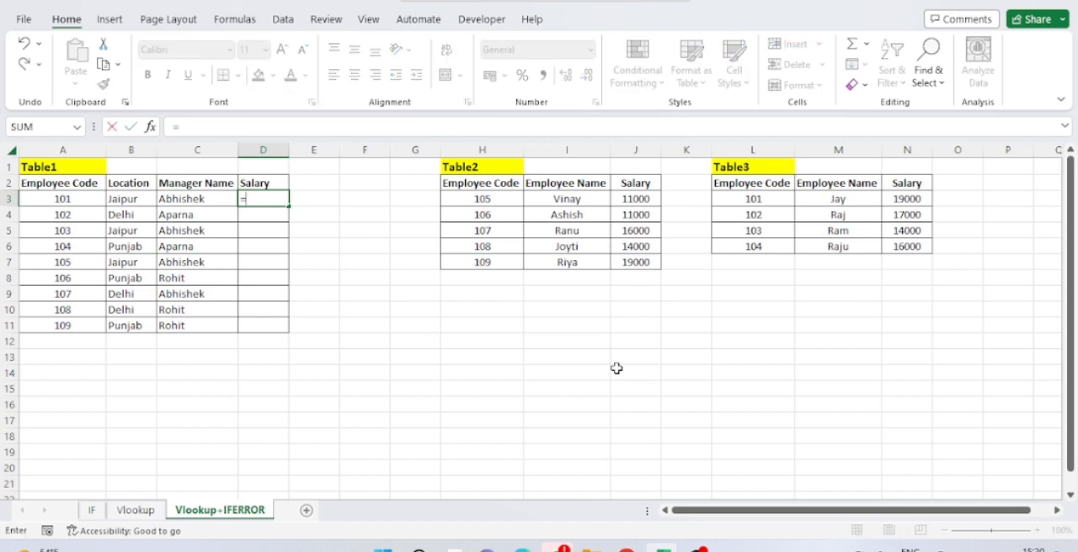
{"action": "type", "text": "vl"}
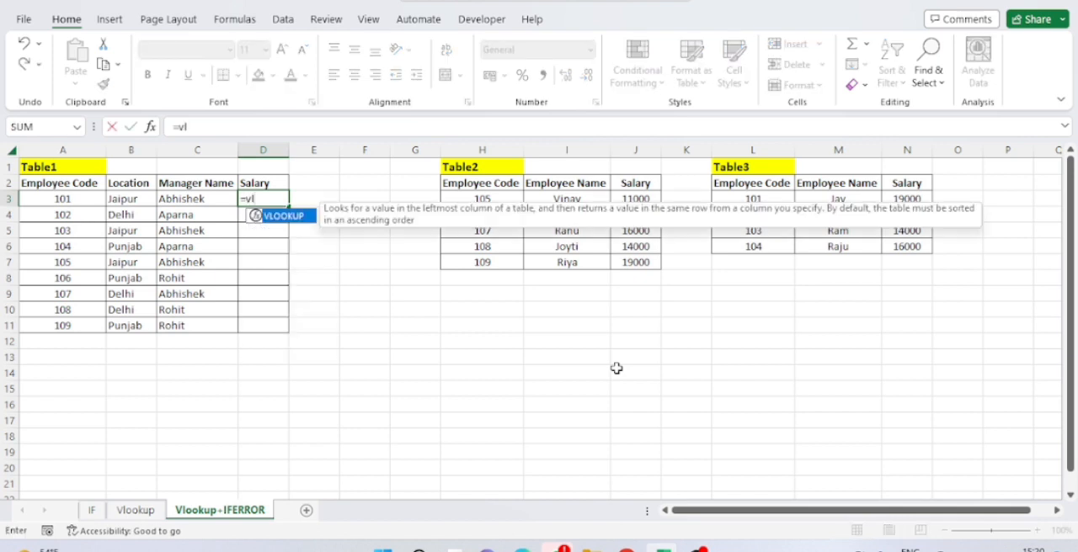
{"action": "key", "text": "Tab"}
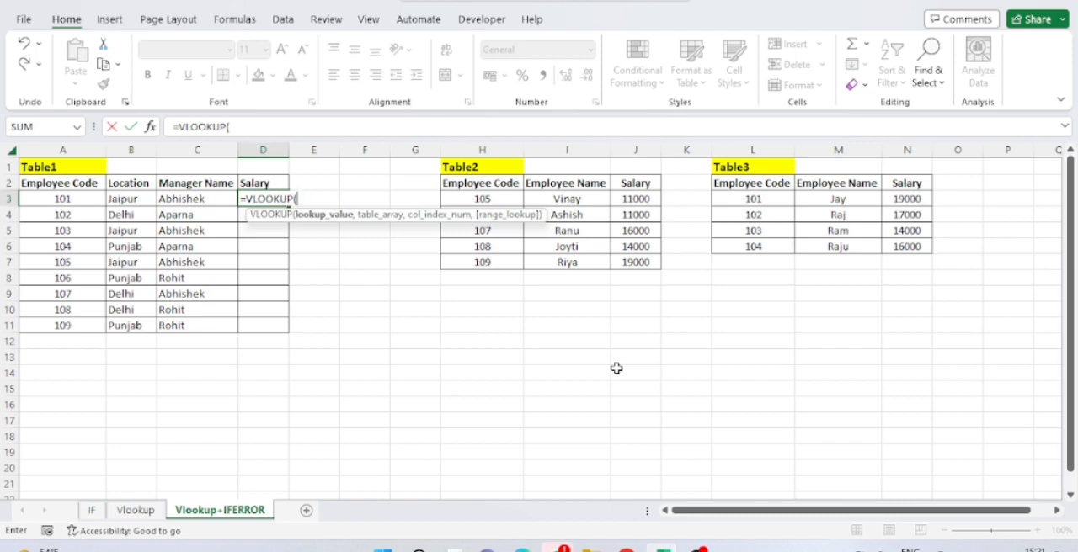
{"action": "key", "text": "Left"}
{"action": "key", "text": "Left"}
{"action": "key", "text": "Left"}
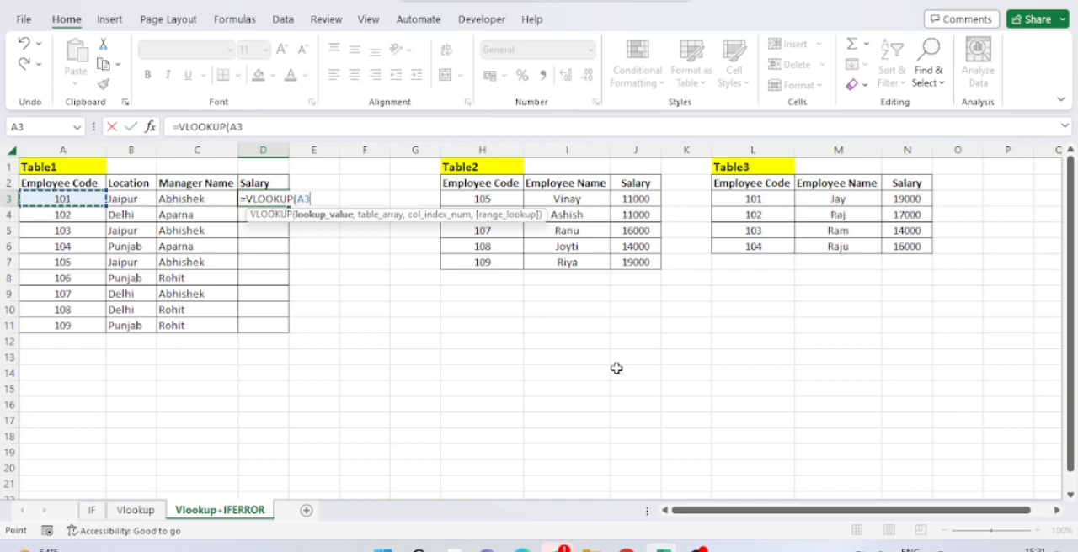
{"action": "type", "text": ","}
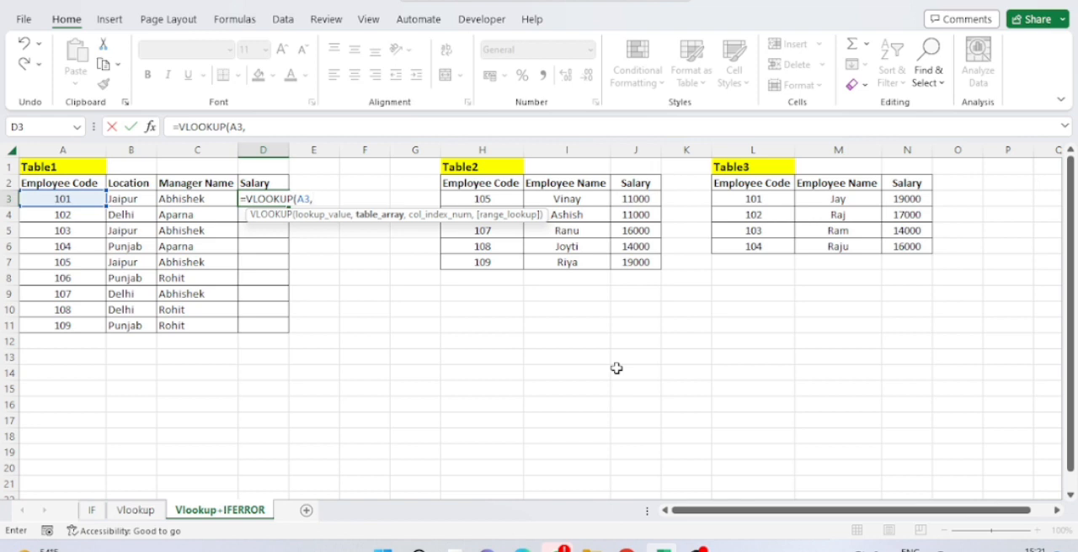
Set the VLOOKUP table array to Table2 including its headers, as the absolute range $H$2:$J$7
{"action": "key", "text": "Right"}
{"action": "key", "text": "Right"}
{"action": "key", "text": "Right"}
{"action": "key", "text": "Right"}
{"action": "key", "text": "Up"}
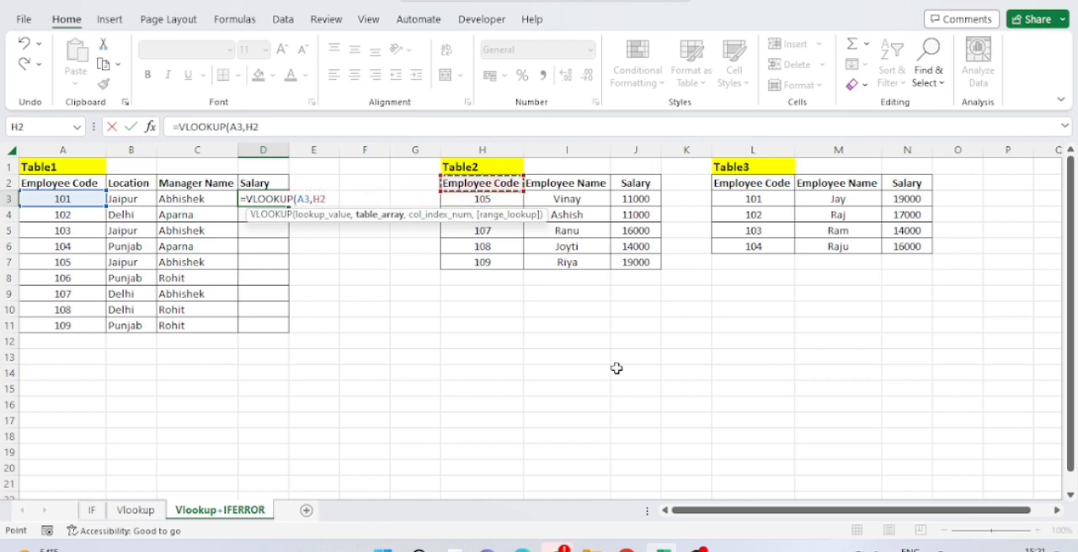
{"action": "key", "text": "shift+Right"}
{"action": "key", "text": "shift+Right"}
{"action": "key", "text": "ctrl+shift+Down"}
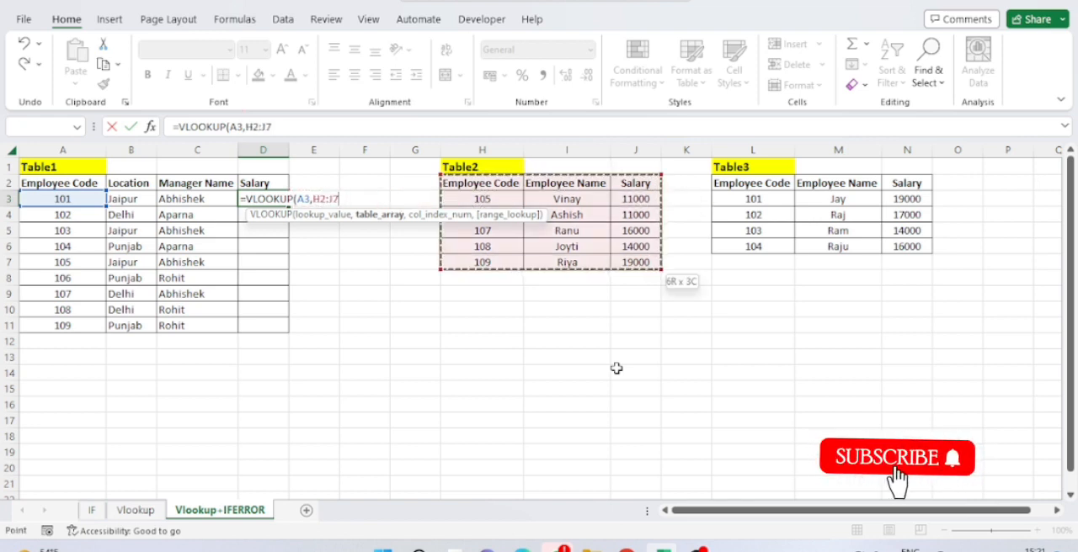
{"action": "key", "text": "F4"}
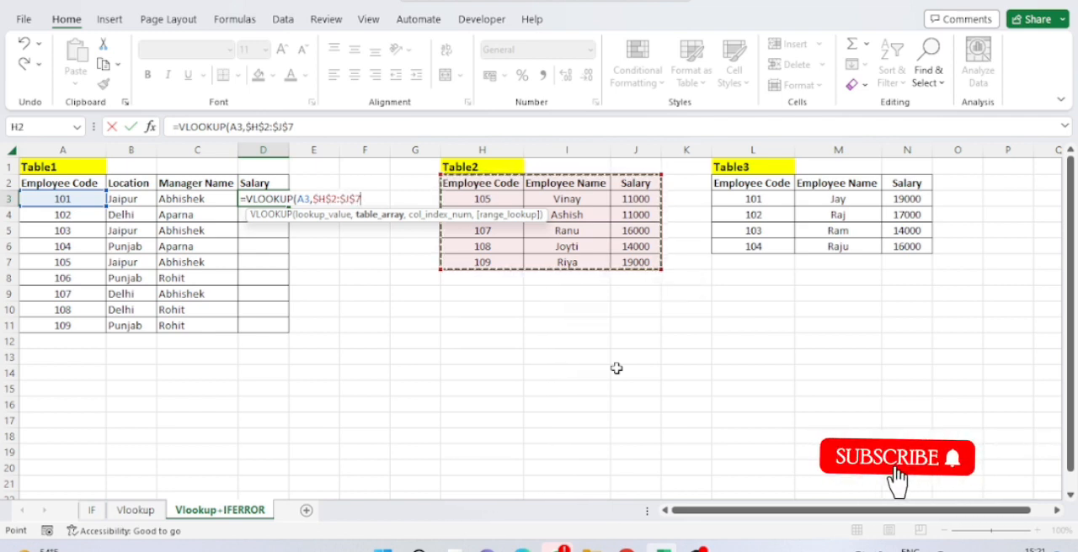
{"action": "type", "text": ","}
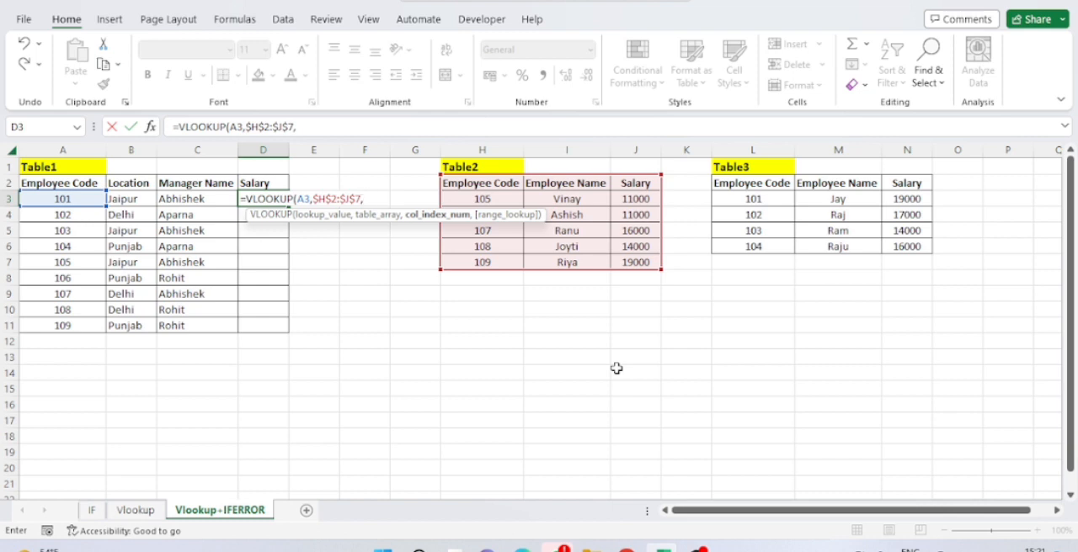
Complete the D3 VLOOKUP with column index 3 and the exact match option FALSE, and enter the formula
{"action": "type", "text": "3,"}
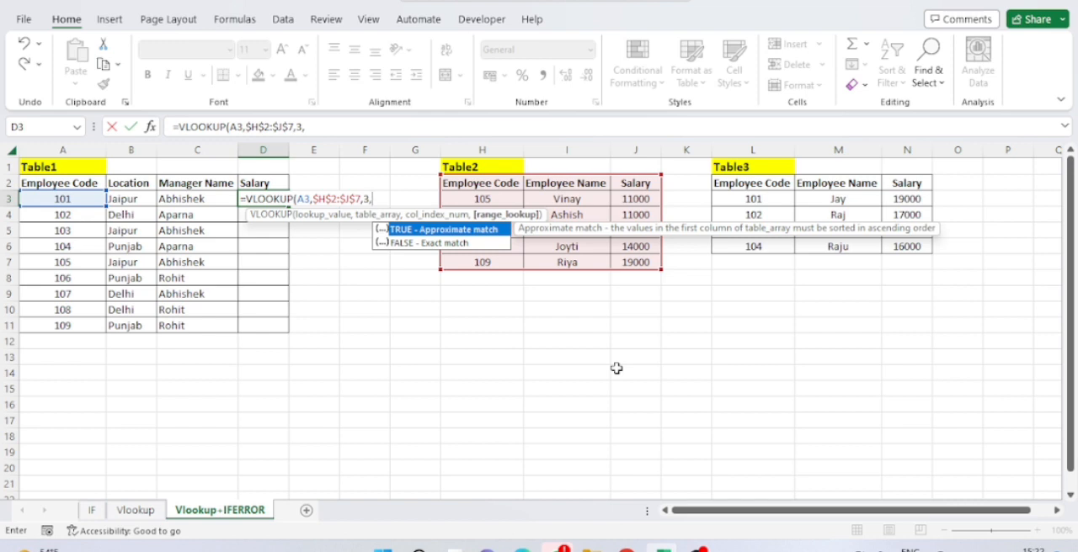
{"action": "key", "text": "Down"}
{"action": "key", "text": "Tab"}
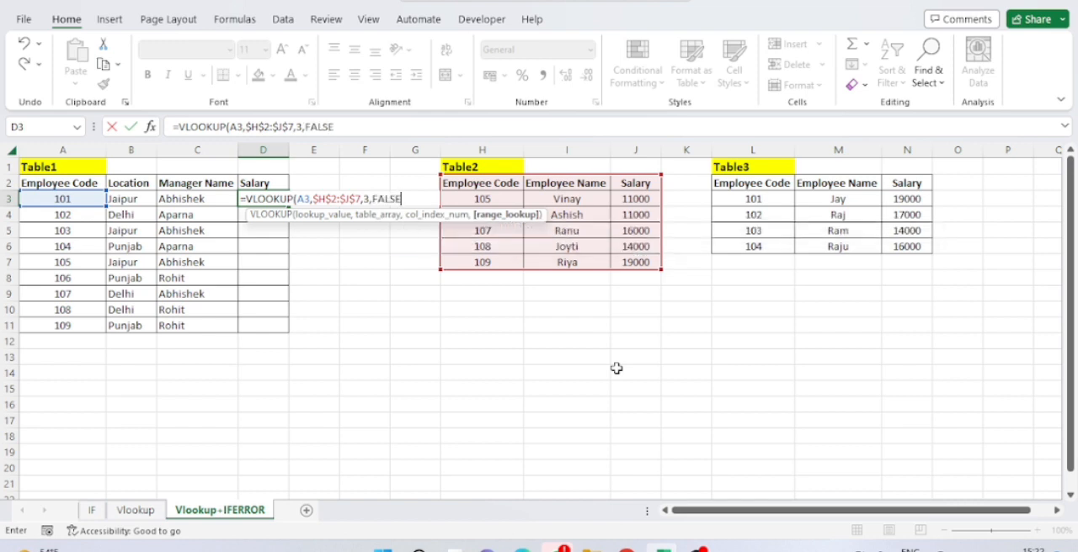
{"action": "type", "text": ")"}
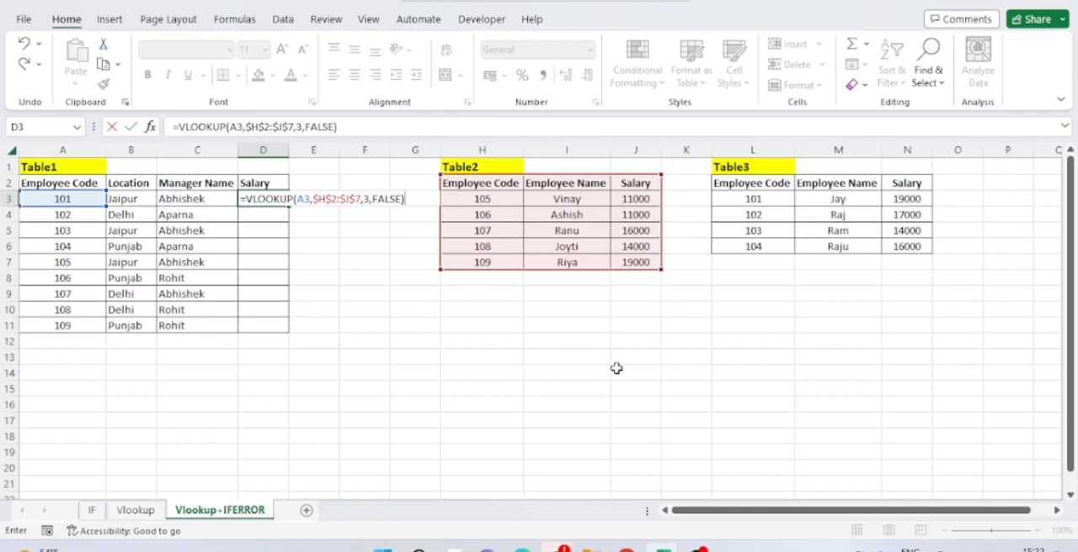
{"action": "key", "text": "Return"}
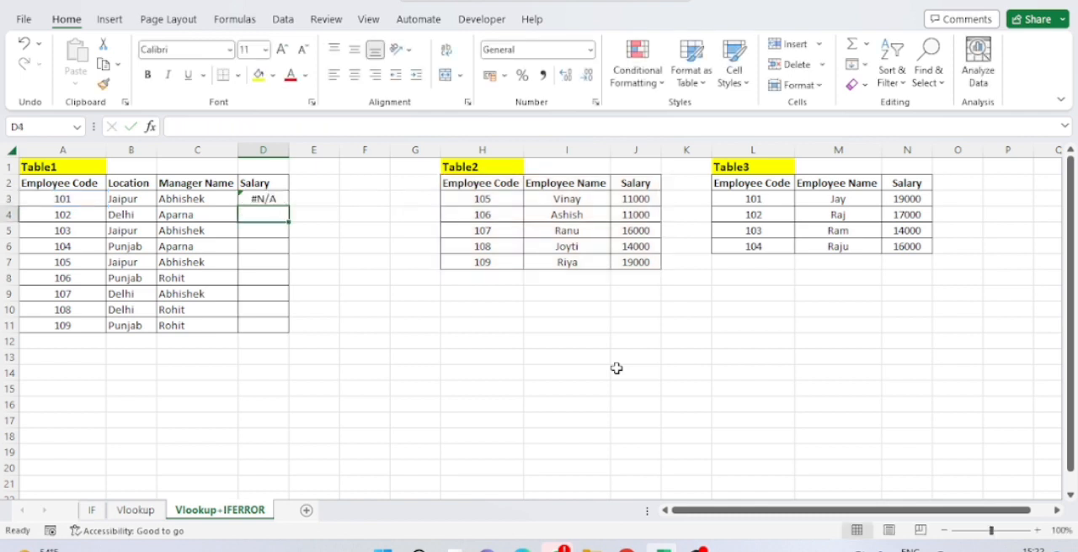
Copy the VLOOKUP formula from D3 into the rest of Table1's Salary column, down to D11
{"action": "key", "text": "Up"}
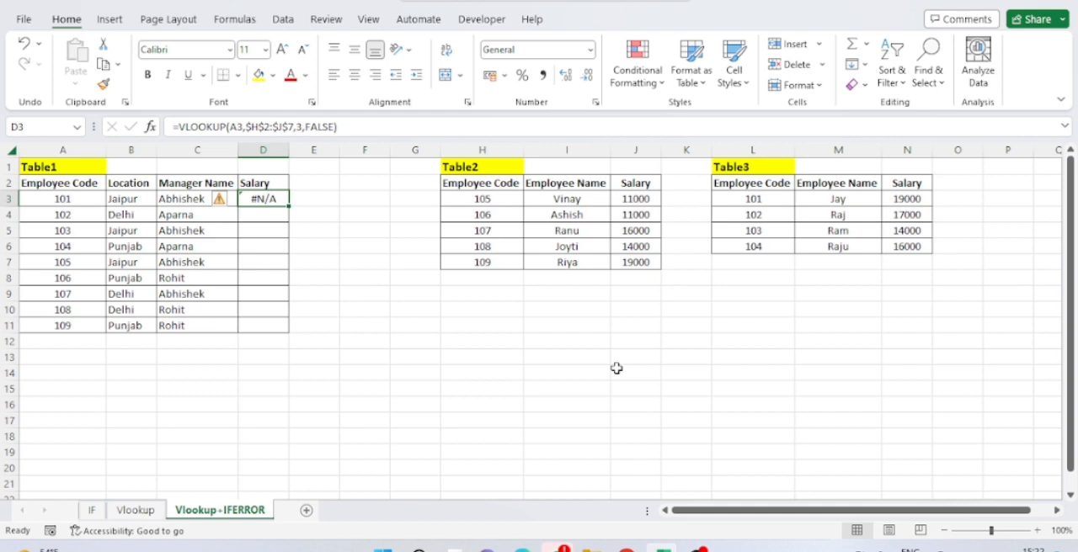
{"action": "key", "text": "ctrl+c"}
{"action": "key", "text": "shift+Down"}
{"action": "key", "text": "shift+Down"}
{"action": "key", "text": "shift+Down"}
{"action": "key", "text": "shift+Down"}
{"action": "key", "text": "shift+Down"}
{"action": "key", "text": "shift+Down"}
{"action": "key", "text": "shift+Down"}
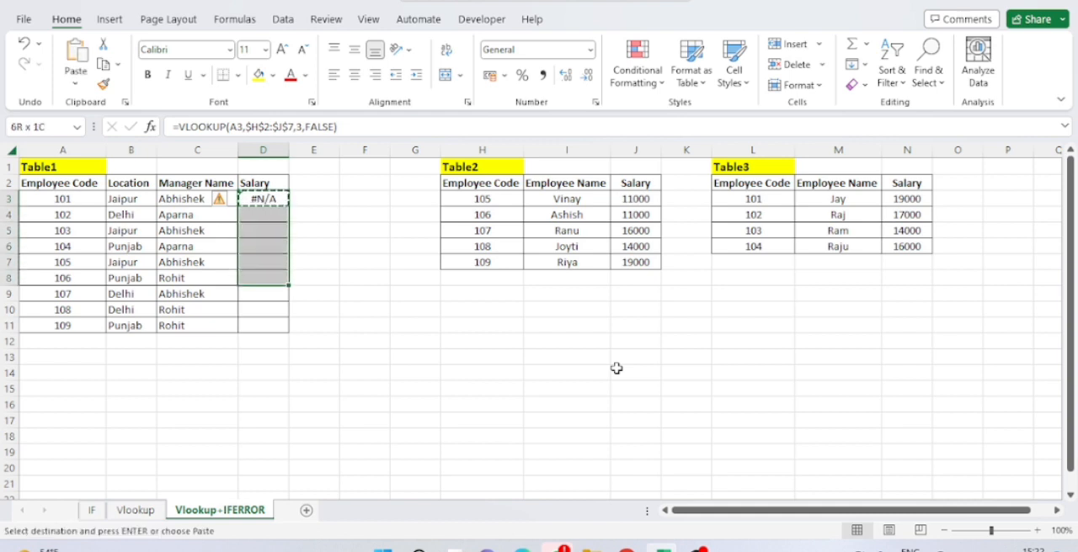
{"action": "key", "text": "shift+Down"}
{"action": "key", "text": "ctrl+v"}
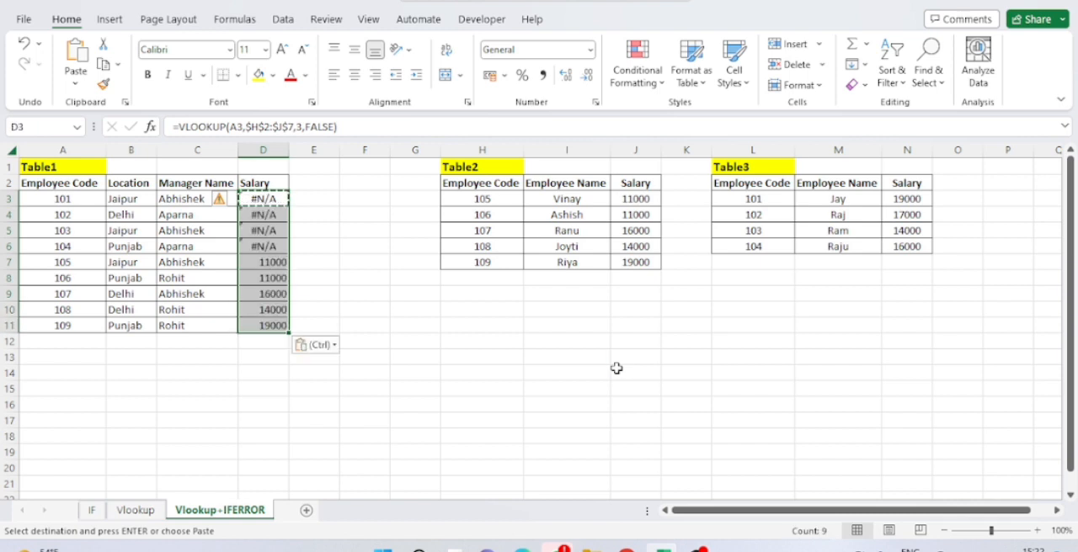
{"action": "key", "text": "Down"}
{"action": "key", "text": "Down"}
{"action": "key", "text": "Down"}
{"action": "key", "text": "Down"}
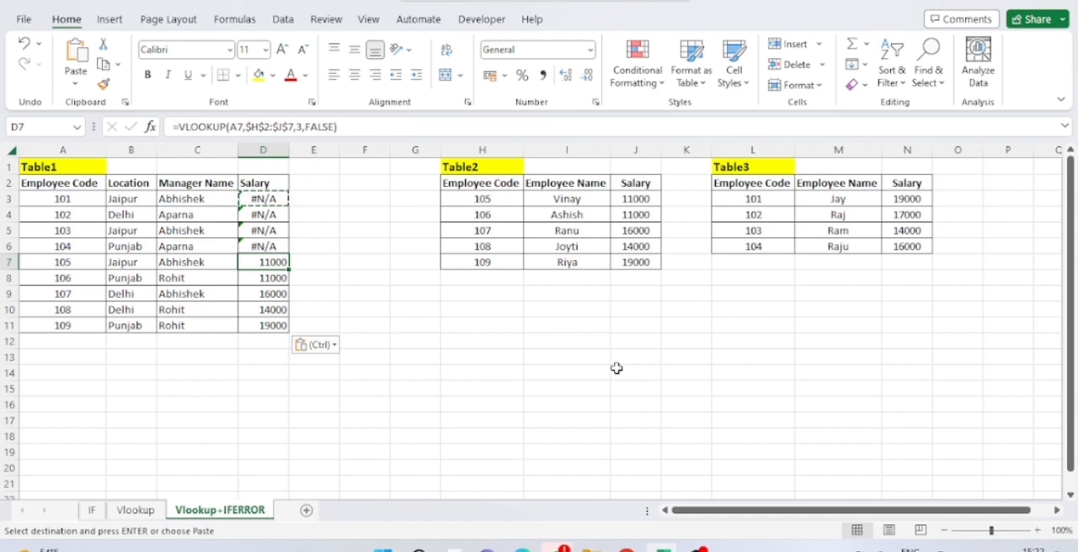
{"action": "key", "text": "Up"}
{"action": "key", "text": "Up"}
{"action": "key", "text": "Up"}
{"action": "key", "text": "Up"}
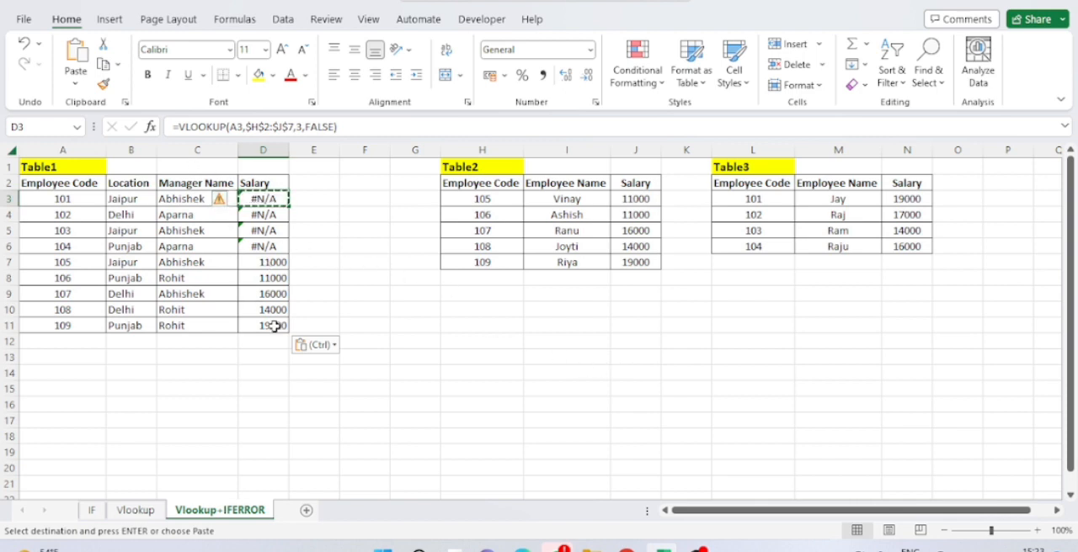
Wrap the existing VLOOKUP in D3 in an IFERROR function, making it the value argument
{"action": "key", "text": "F2"}
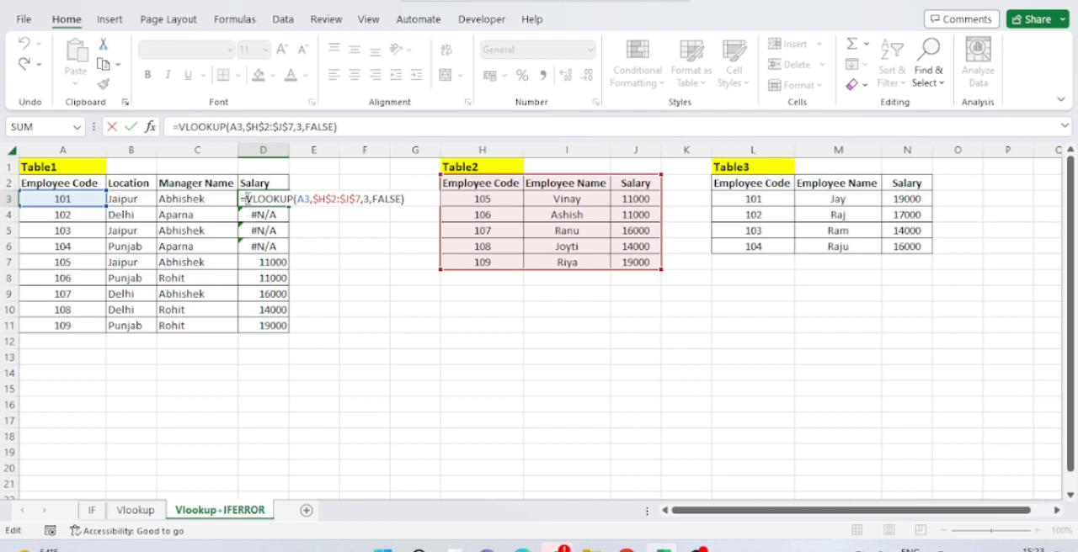
{"action": "type", "text": "if"}
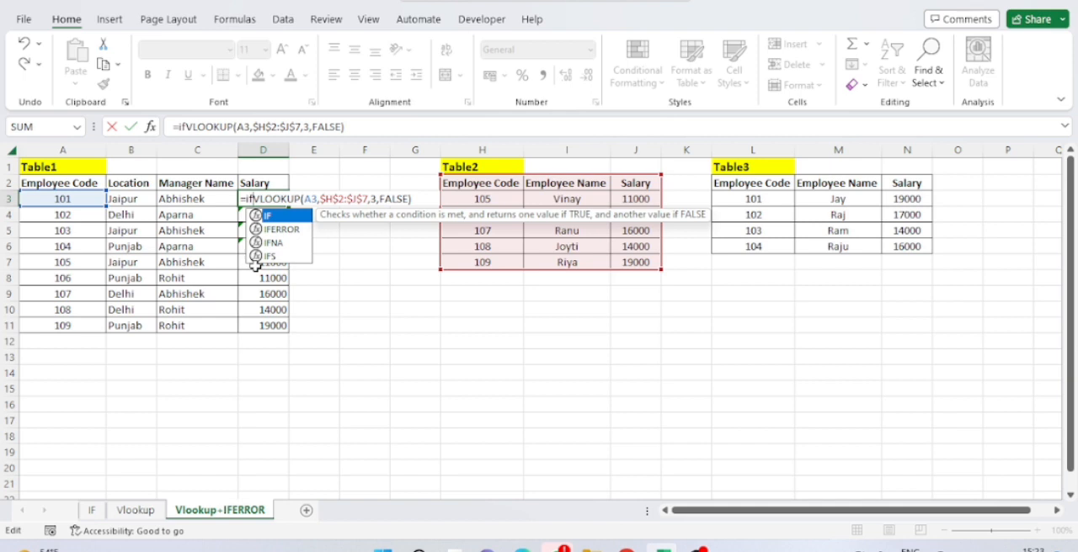
{"action": "key", "text": "Down"}
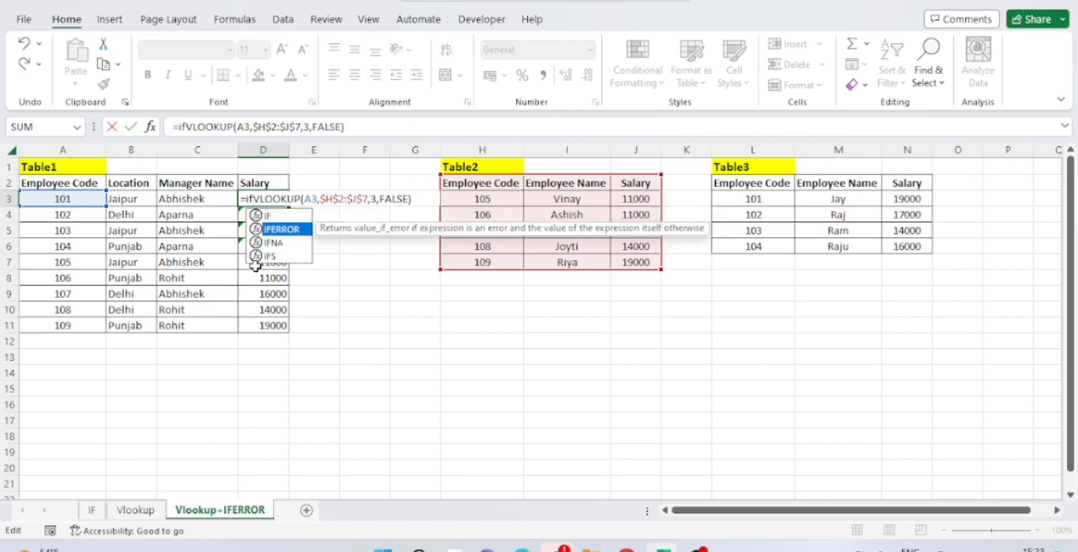
{"action": "key", "text": "Tab"}
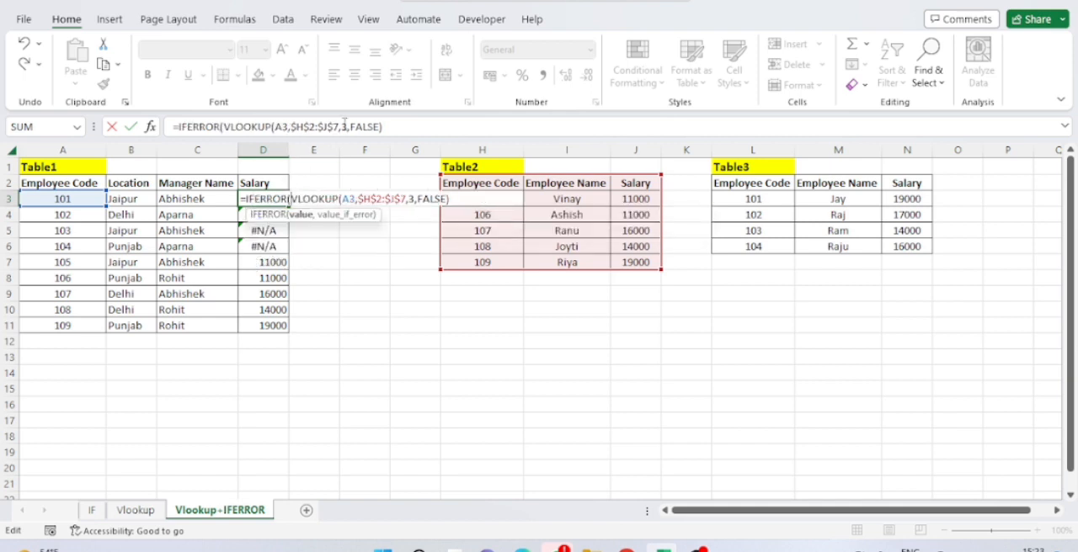
Start a second VLOOKUP after the first one in the D3 formula, with employee code A3 as the lookup value
{"action": "left_click", "coordinate": [399, 135]}
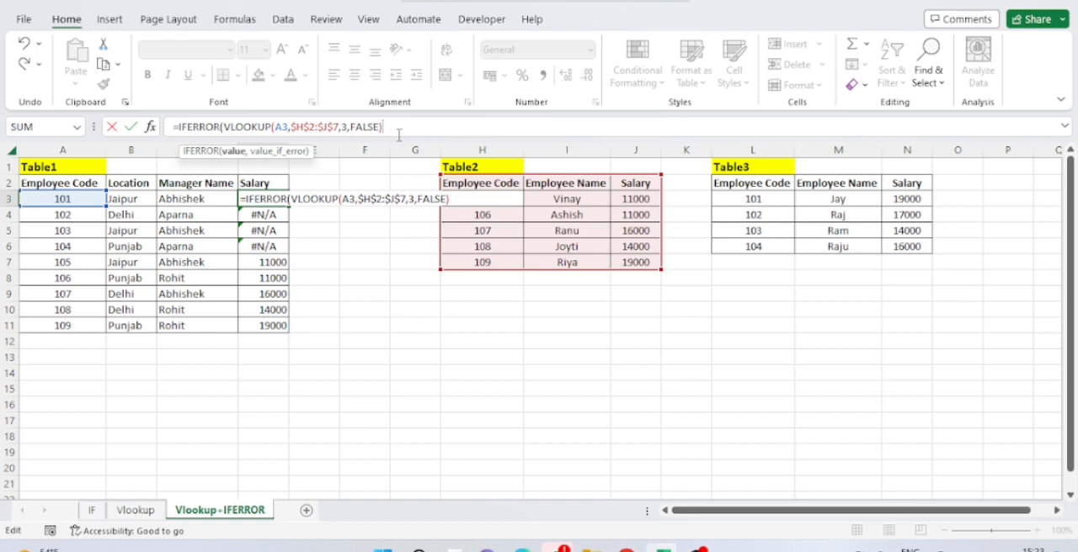
{"action": "type", "text": "vl"}
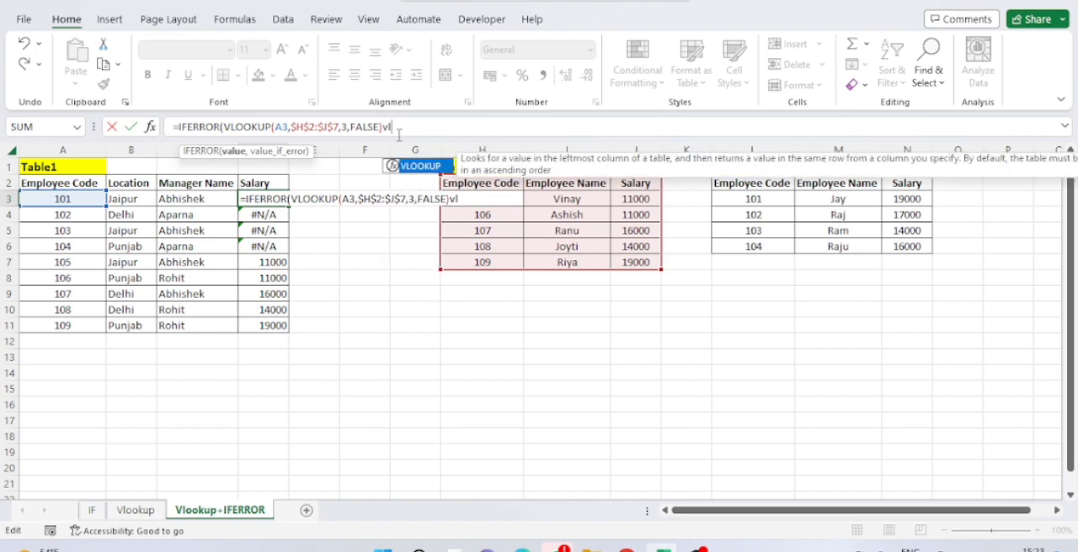
{"action": "key", "text": "Tab"}
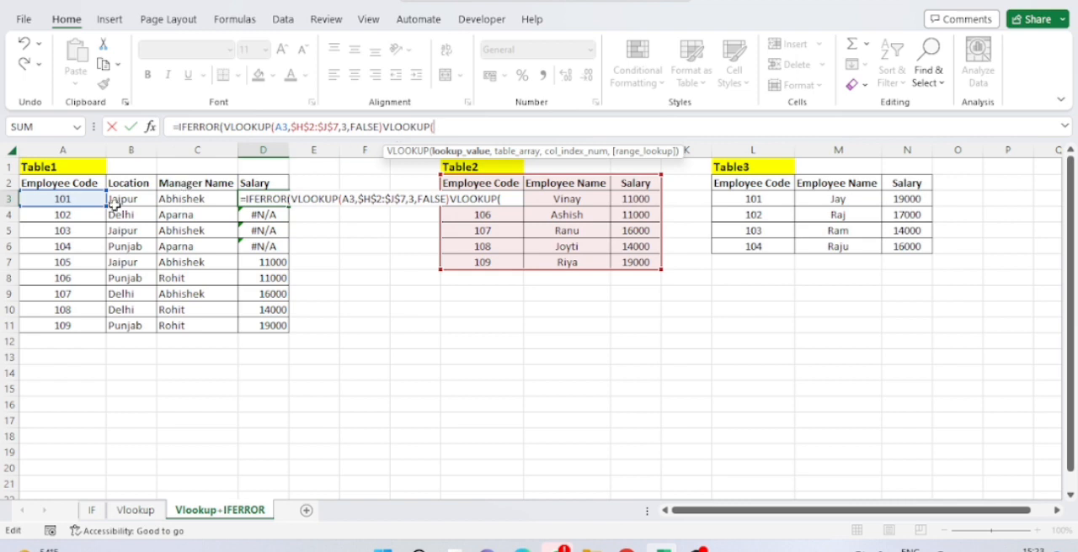
{"action": "left_click", "coordinate": [85, 199]}
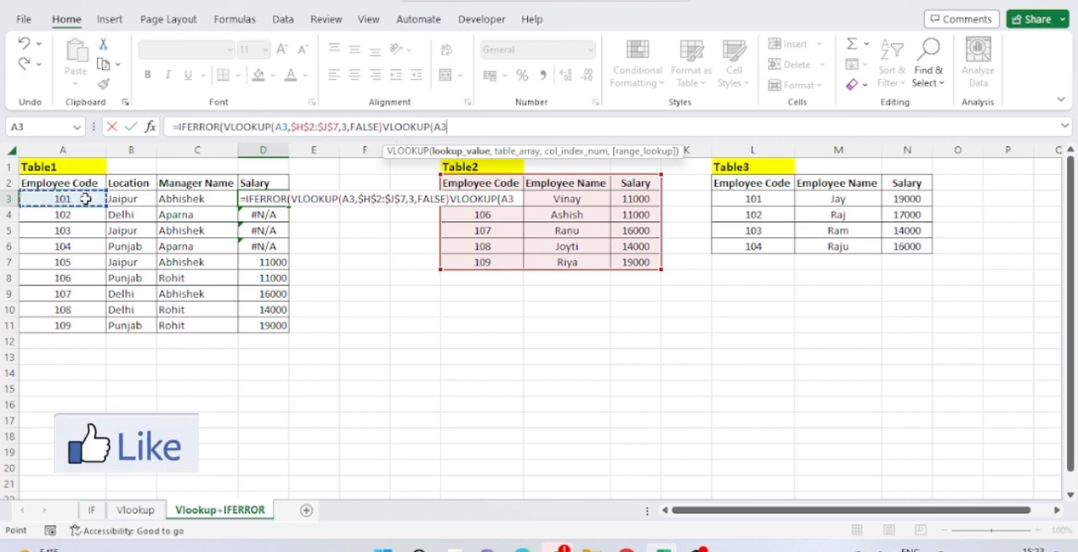
{"action": "type", "text": ","}
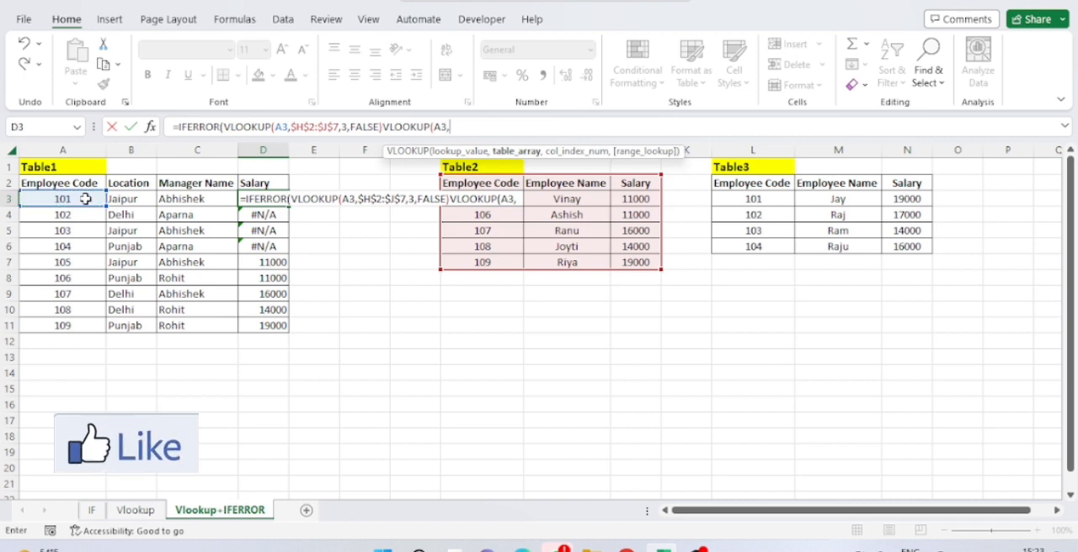
Set the second VLOOKUP's table array to Table3's entire columns as the absolute reference $L:$N
{"action": "left_click", "coordinate": [738, 183]}
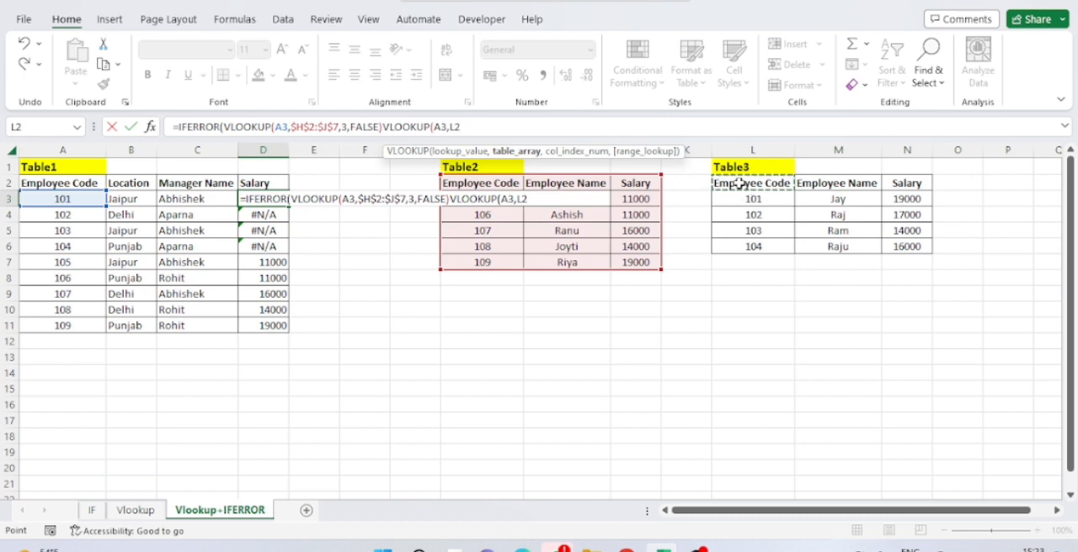
{"action": "key", "text": "shift+Right"}
{"action": "key", "text": "shift+Right"}
{"action": "key", "text": "shift+Down"}
{"action": "key", "text": "shift+Down"}
{"action": "key", "text": "shift+Down"}
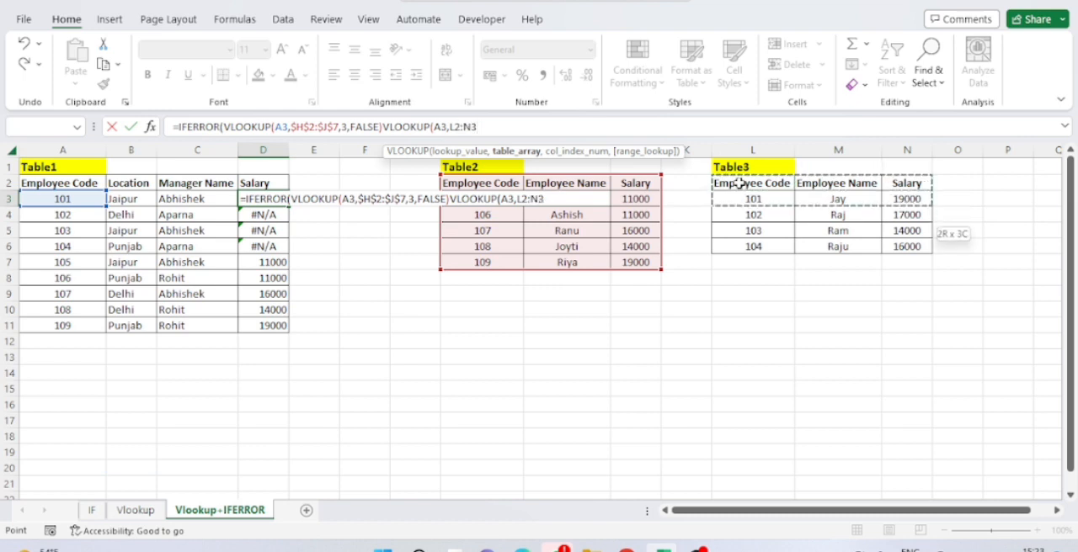
{"action": "key", "text": "shift+Down"}
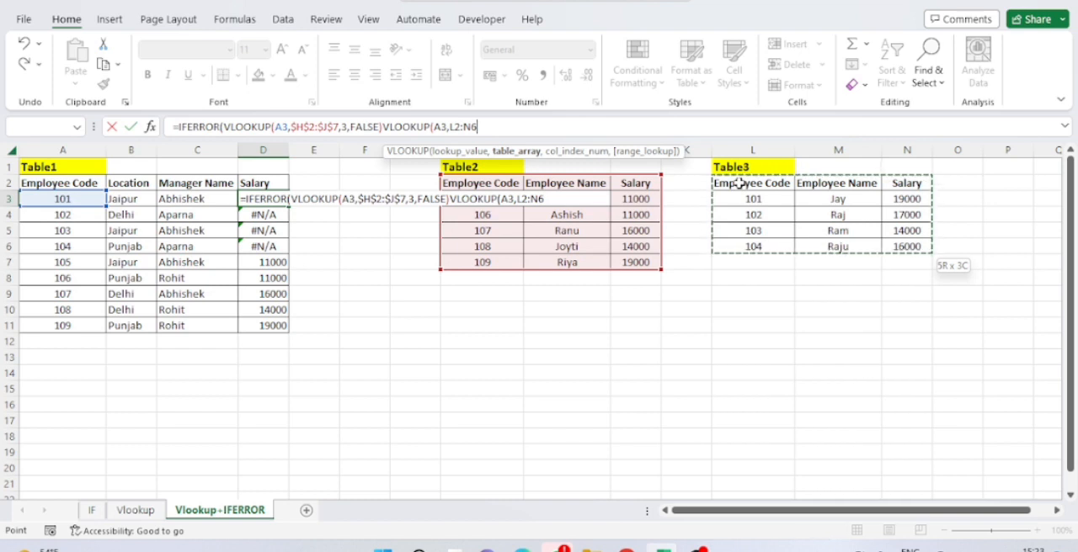
{"action": "key", "text": "ctrl+space"}
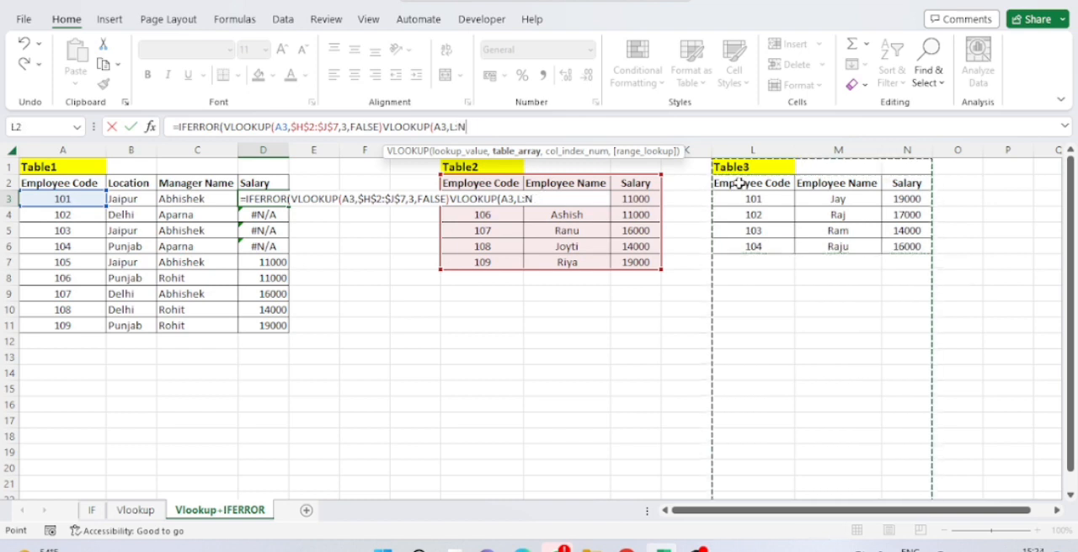
{"action": "key", "text": "F4"}
{"action": "type", "text": ","}
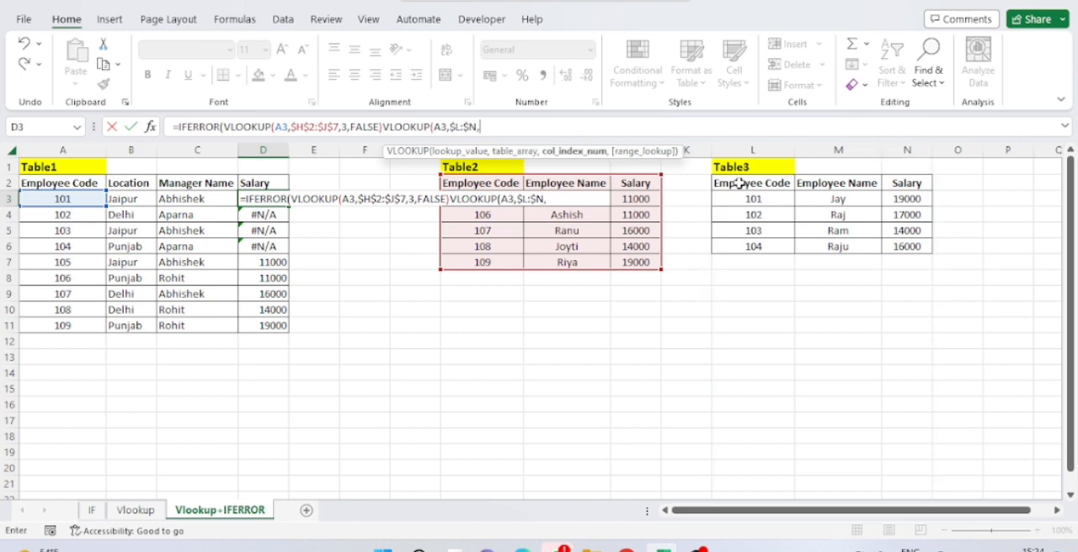
{"action": "type", "text": "3,"}
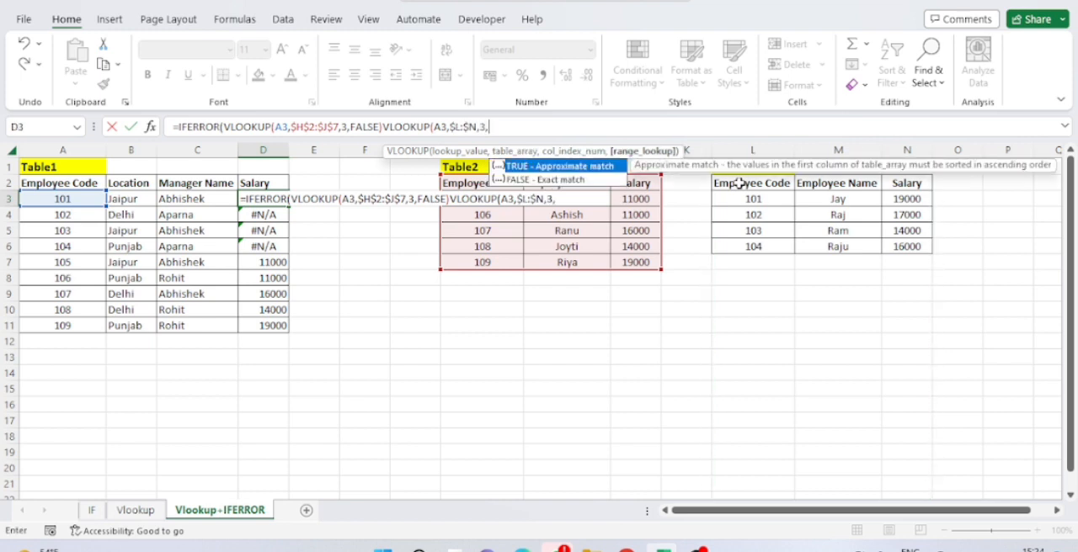
Finish the second VLOOKUP with column index 3 and exact match FALSE, close the IFERROR, and try to enter the D3 formula
{"action": "key", "text": "Down"}
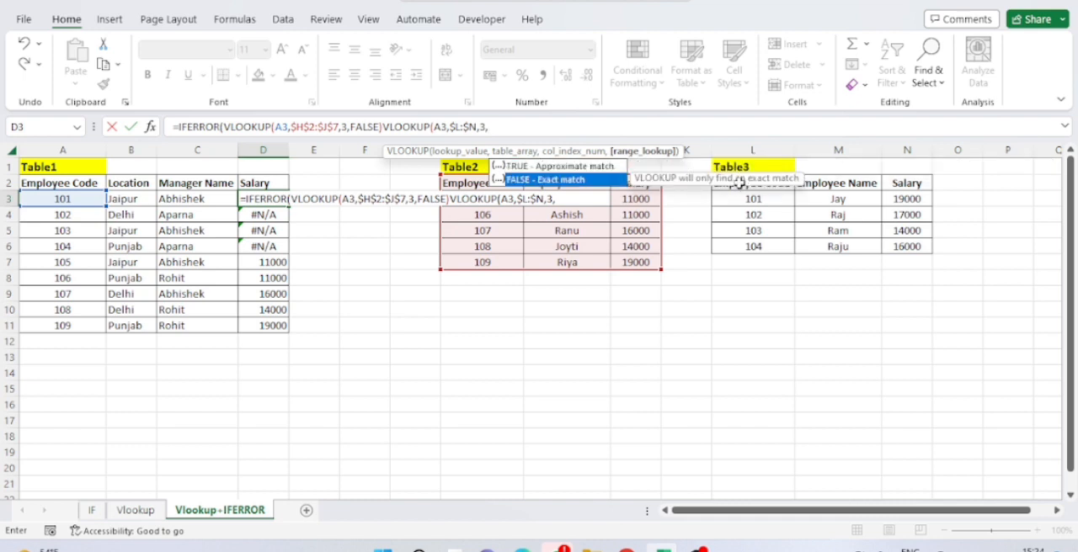
{"action": "key", "text": "Tab"}
{"action": "type", "text": ")"}
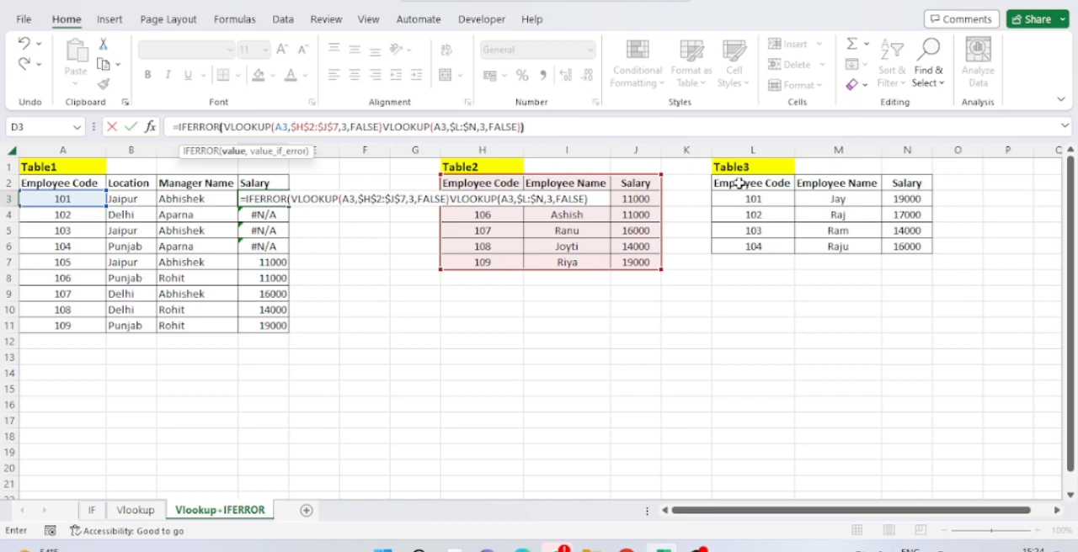
{"action": "type", "text": ")"}
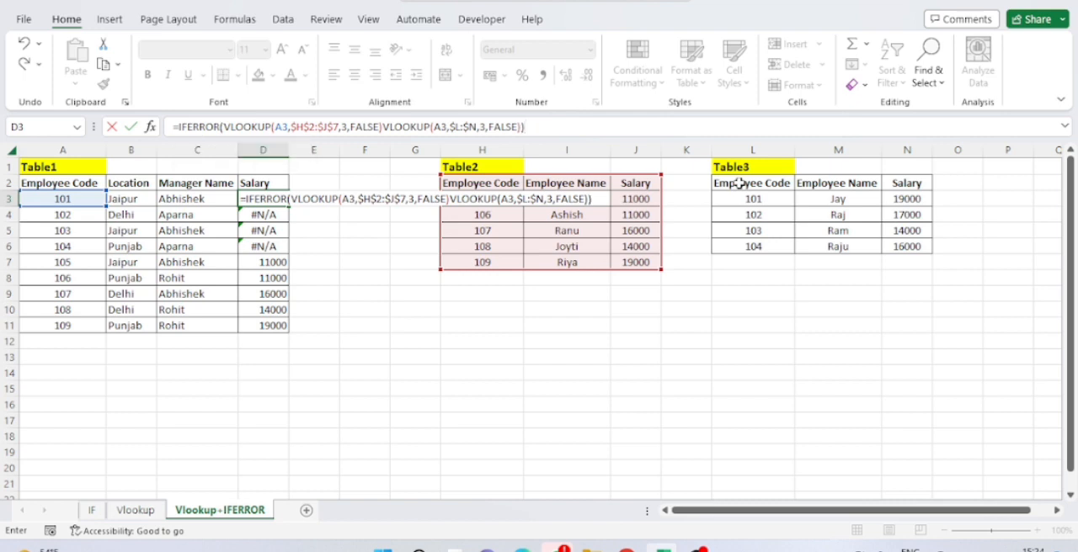
{"action": "key", "text": "Return"}
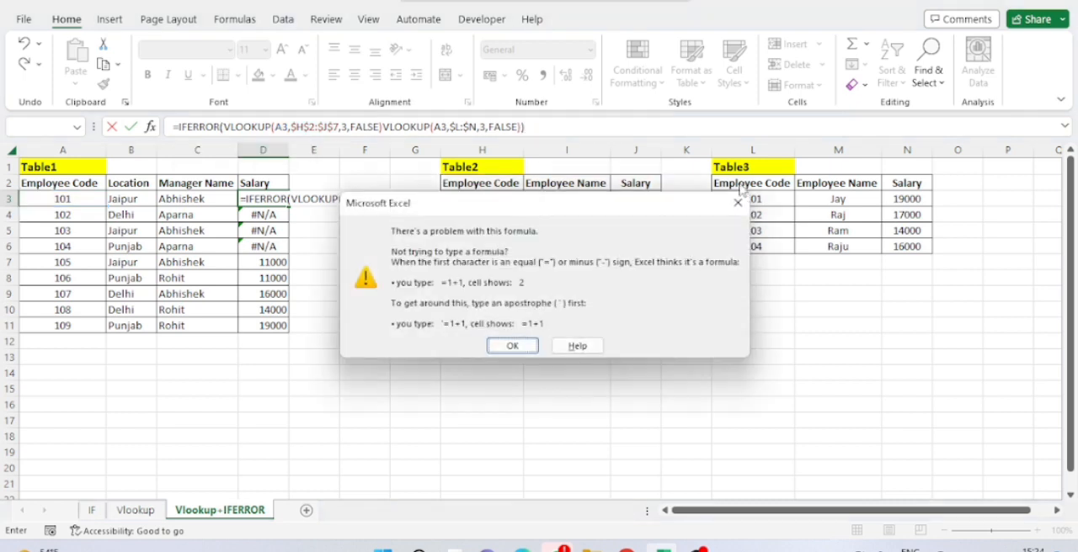
{"action": "key", "text": "Return"}
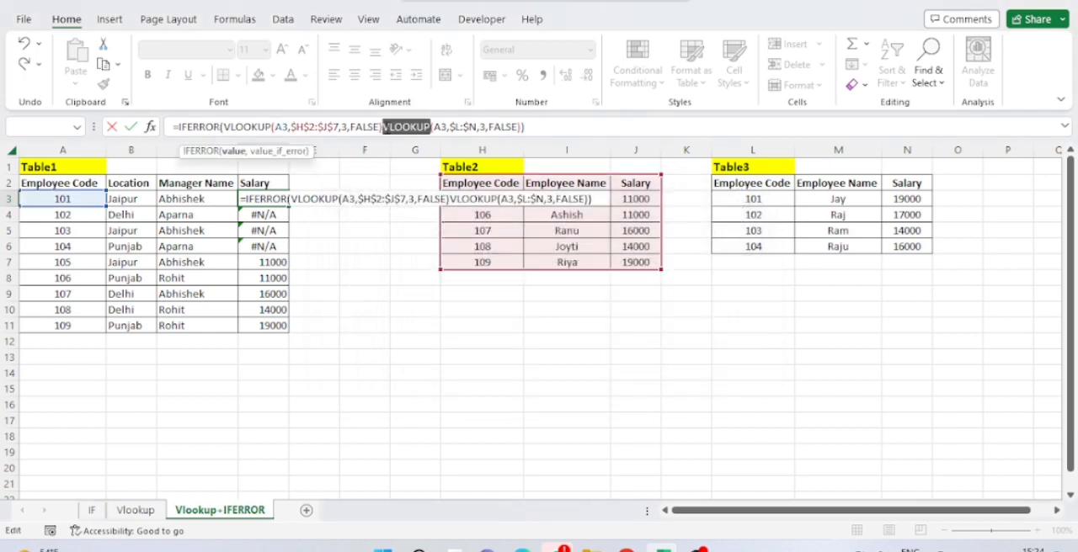
Insert a comma between the two VLOOKUPs in the D3 IFERROR formula and enter it
{"action": "key", "text": "Left"}
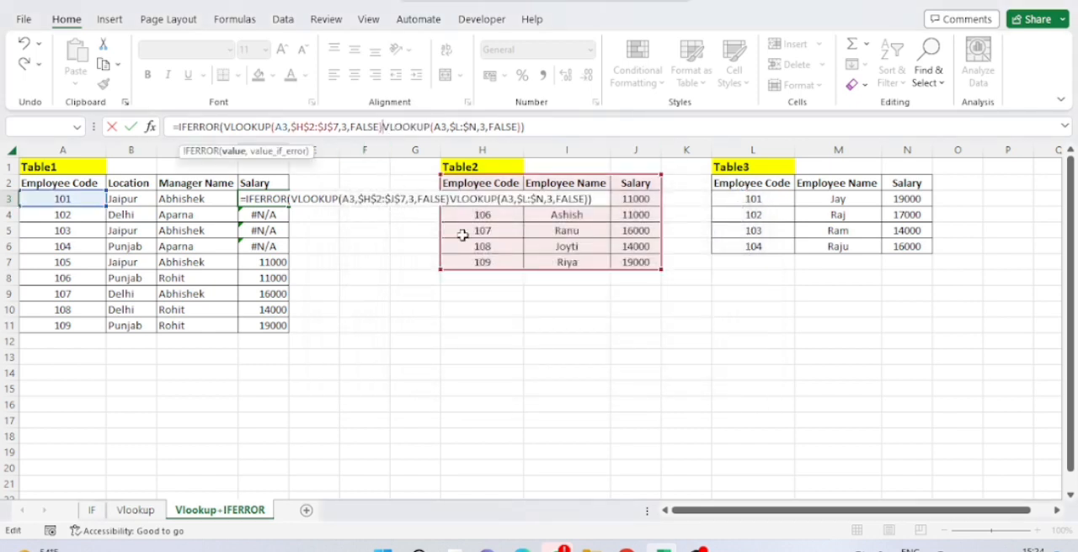
{"action": "type", "text": ","}
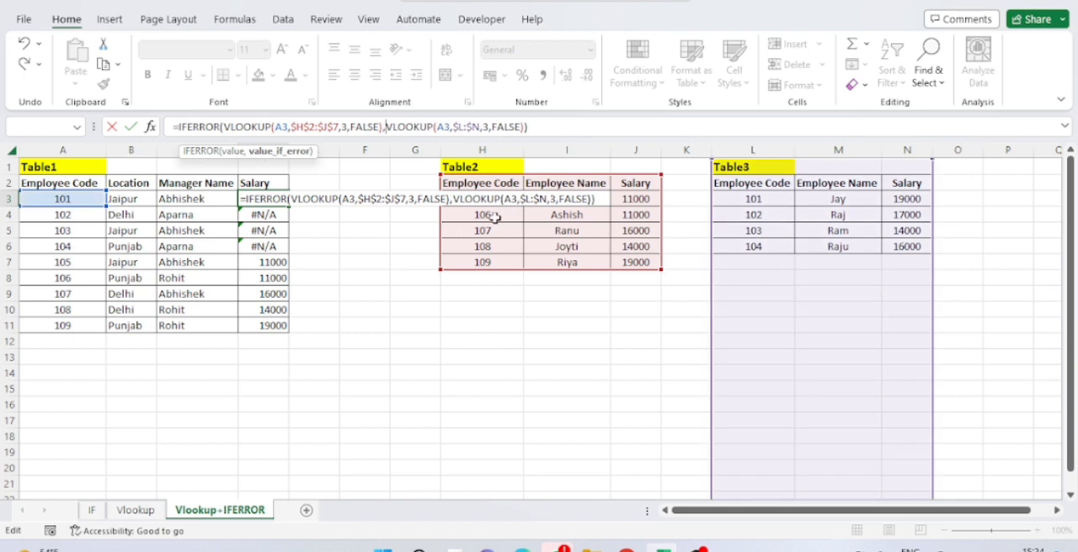
{"action": "left_click", "coordinate": [552, 128]}
{"action": "key", "text": "Return"}
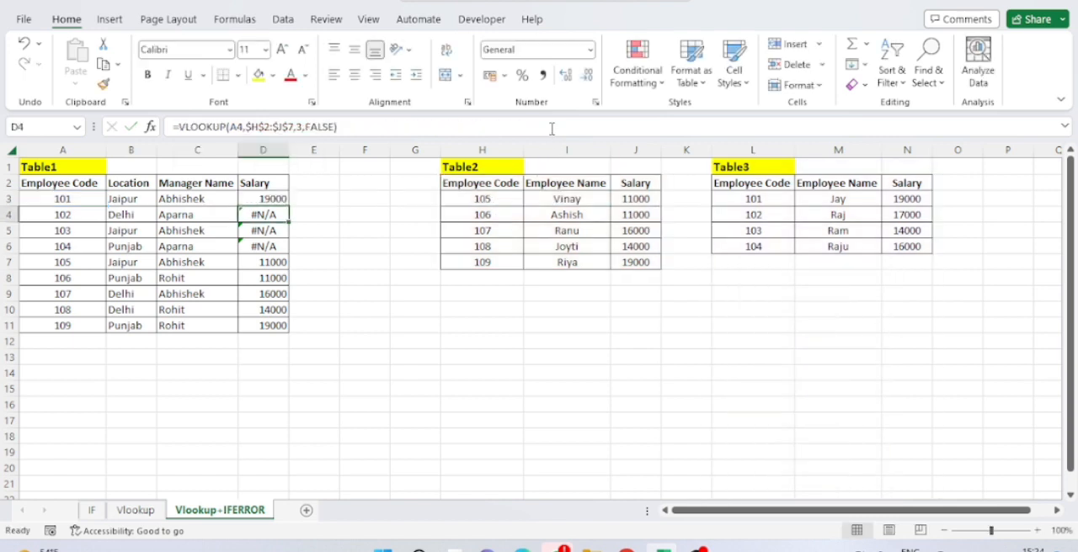
Copy the IFERROR formula from D3 into the rest of Table1's Salary column, down to D11
{"action": "key", "text": "Up"}
{"action": "key", "text": "ctrl+c"}
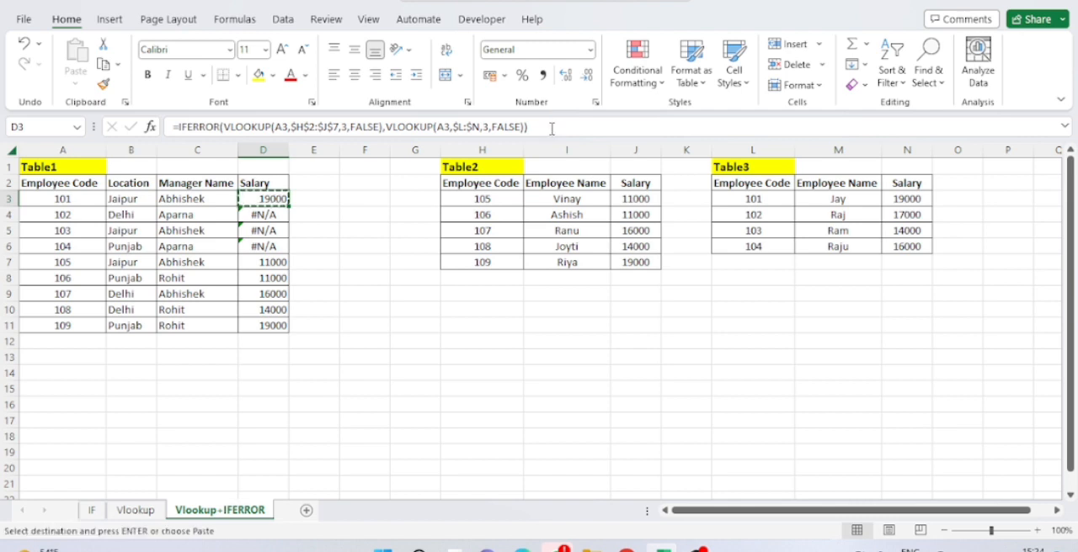
{"action": "key", "text": "ctrl+shift+Down"}
{"action": "key", "text": "ctrl+v"}
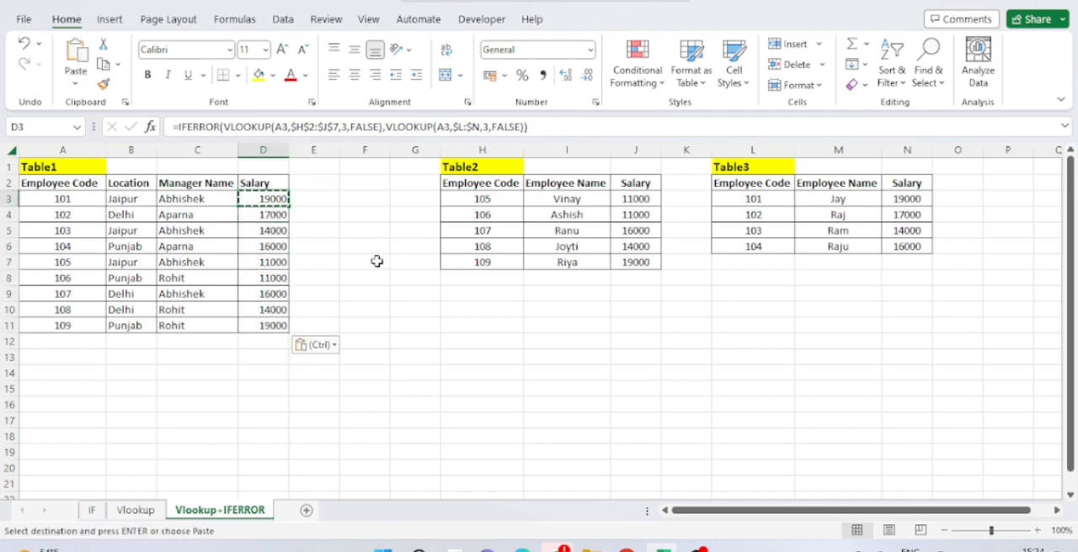
Copy Table2's last employee row, H7:J7, to the first empty row below Table3, starting at L7
{"action": "left_click", "coordinate": [514, 258]}
{"action": "key", "text": "ctrl+shift+Right"}
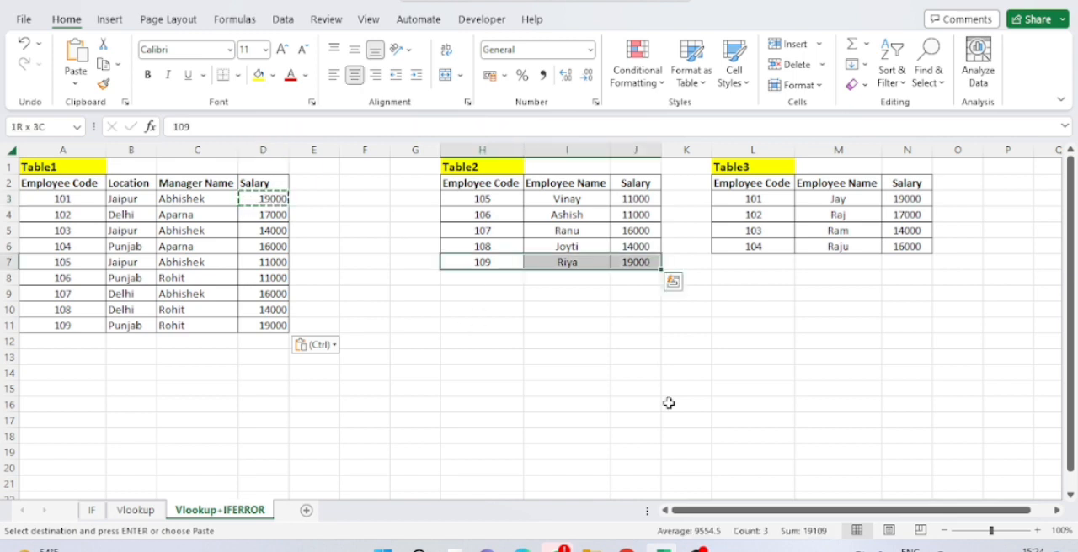
{"action": "key", "text": "ctrl+c"}
{"action": "key", "text": "Right"}
{"action": "key", "text": "Right"}
{"action": "key", "text": "Right"}
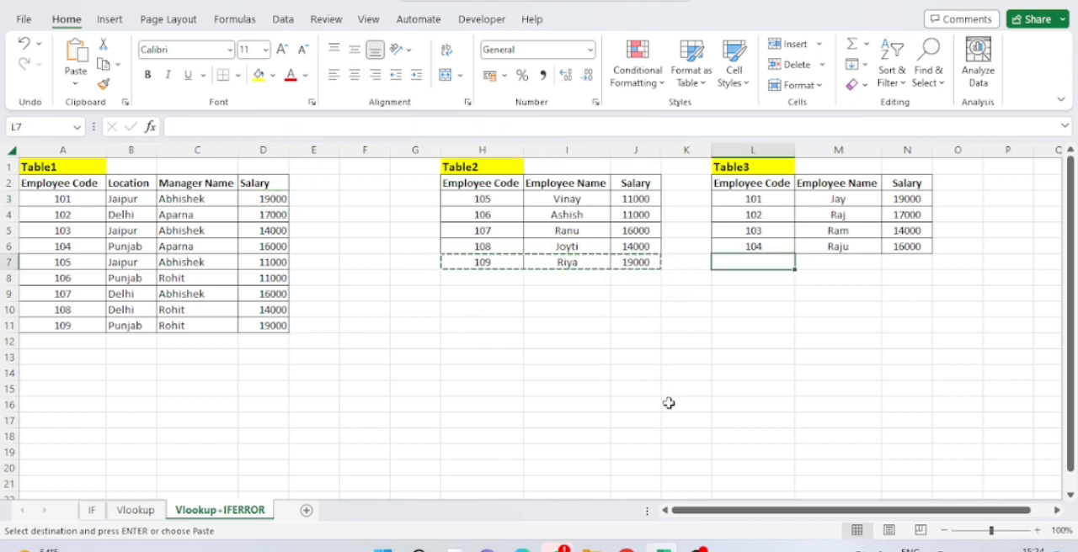
{"action": "key", "text": "ctrl+v"}
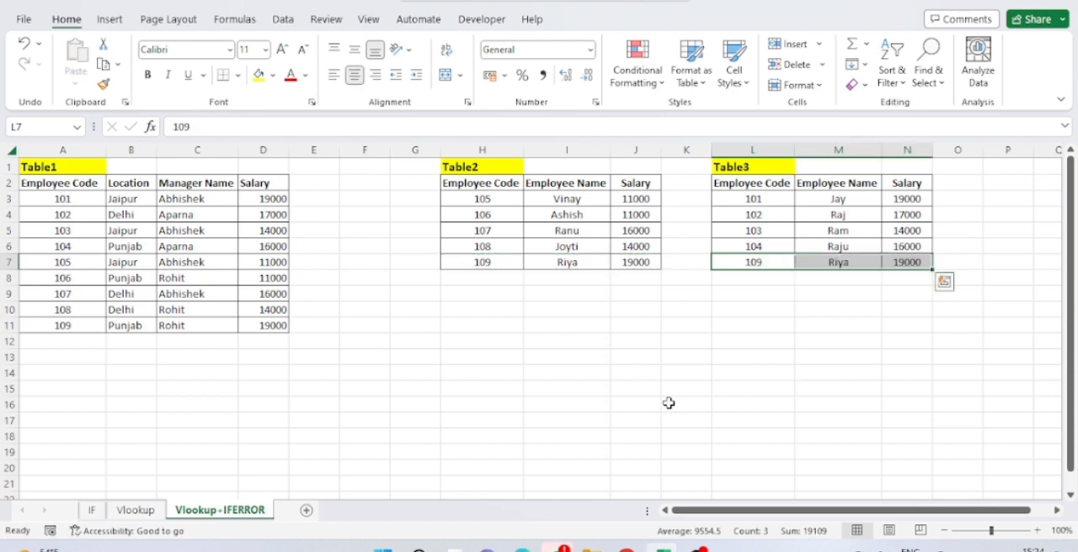
Clear Table2's last employee row by pasting the blank cell G7 over H7:J7
{"action": "key", "text": "Left"}
{"action": "key", "text": "Left"}
{"action": "key", "text": "Left"}
{"action": "key", "text": "Left"}
{"action": "key", "text": "Left"}
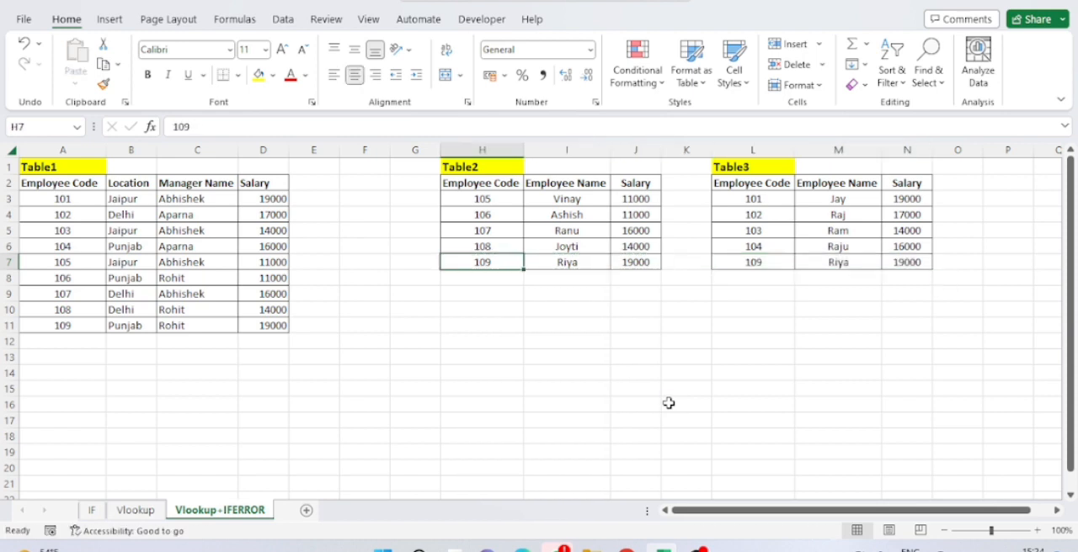
{"action": "key", "text": "ctrl+c"}
{"action": "key", "text": "Right"}
{"action": "key", "text": "shift+Right"}
{"action": "key", "text": "shift+Right"}
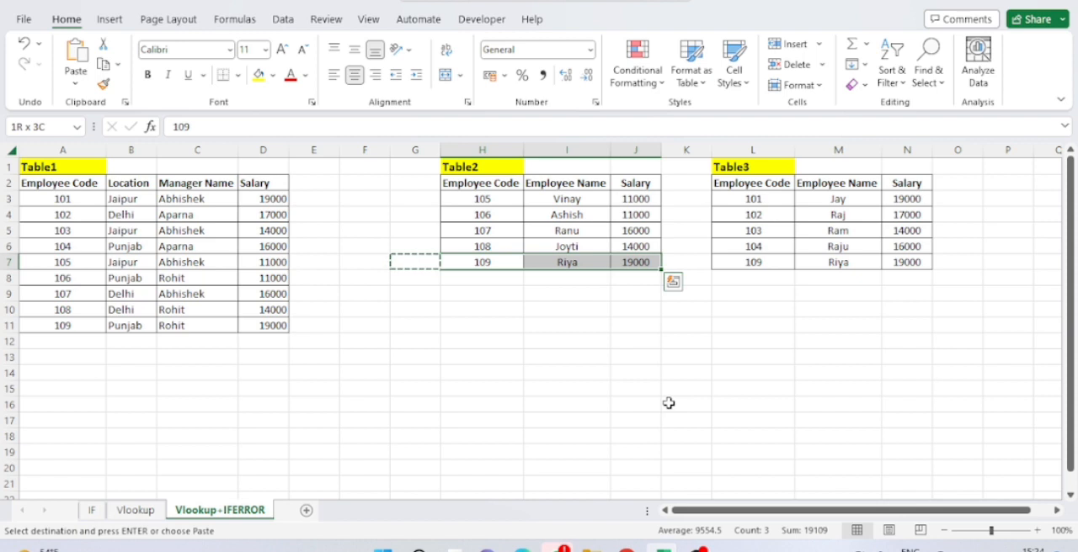
{"action": "key", "text": "ctrl+v"}
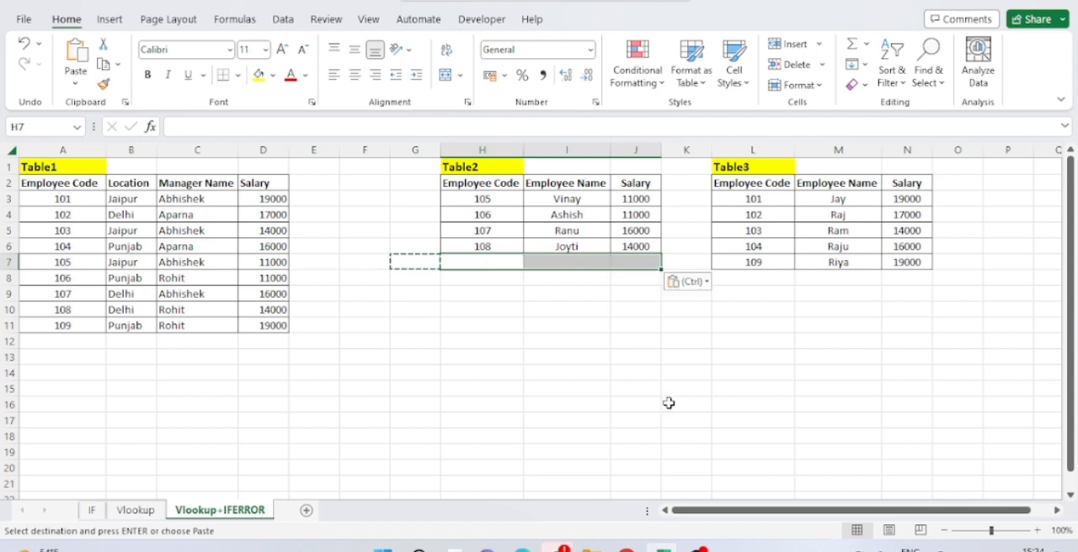
Examine the IFERROR formulas in Table1's Salary column up to D3, including the ranges they reference in Table2 and Table3
{"action": "key", "text": "Left"}
{"action": "key", "text": "Left"}
{"action": "key", "text": "Left"}
{"action": "key", "text": "Left"}
{"action": "key", "text": "F2"}
{"action": "key", "text": "Escape"}
{"action": "key", "text": "Up"}
{"action": "key", "text": "F2"}
{"action": "key", "text": "Escape"}
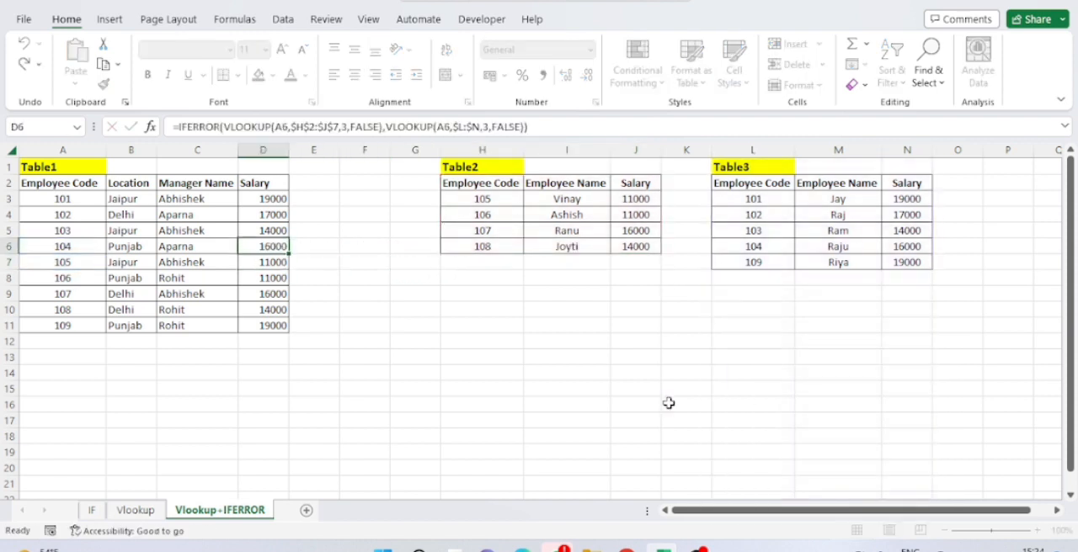
{"action": "key", "text": "Up"}
{"action": "key", "text": "F2"}
{"action": "key", "text": "Escape"}
{"action": "key", "text": "Up"}
{"action": "key", "text": "F2"}
{"action": "key", "text": "Escape"}
{"action": "key", "text": "Up"}
{"action": "key", "text": "F2"}
{"action": "key", "text": "Escape"}
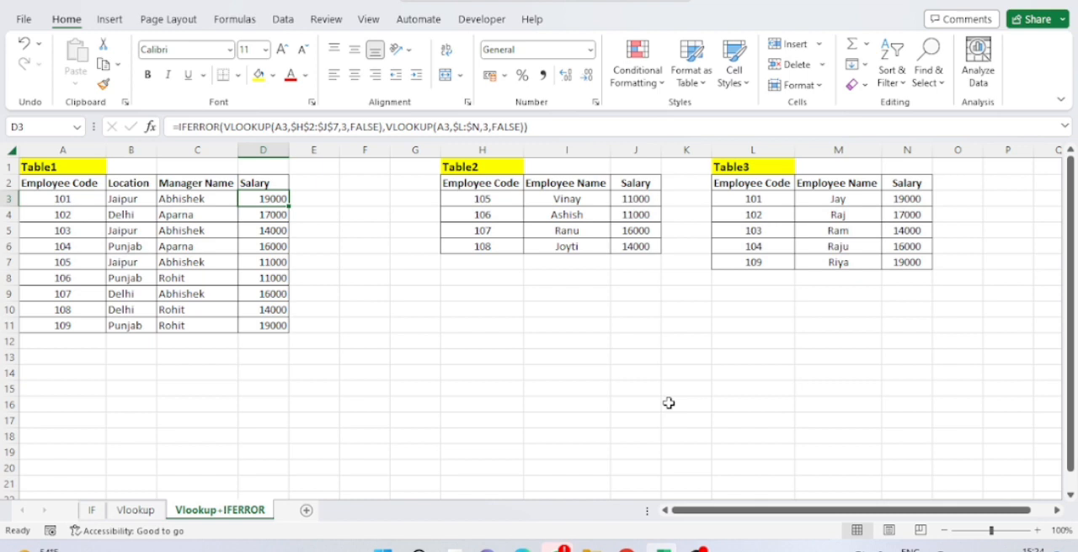
{"action": "key", "text": "F2"}
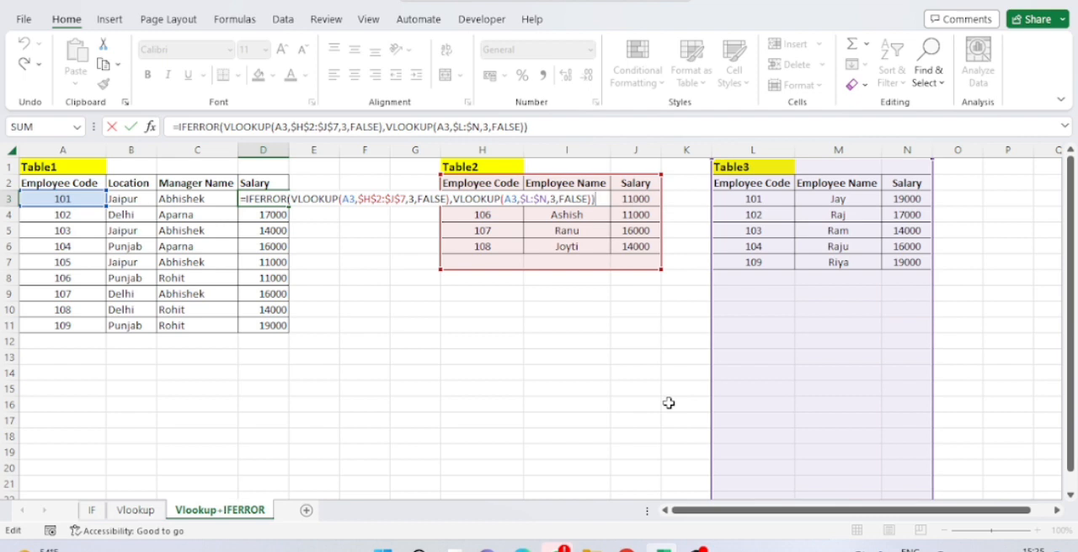
{"action": "key", "text": "ctrl+Return"}
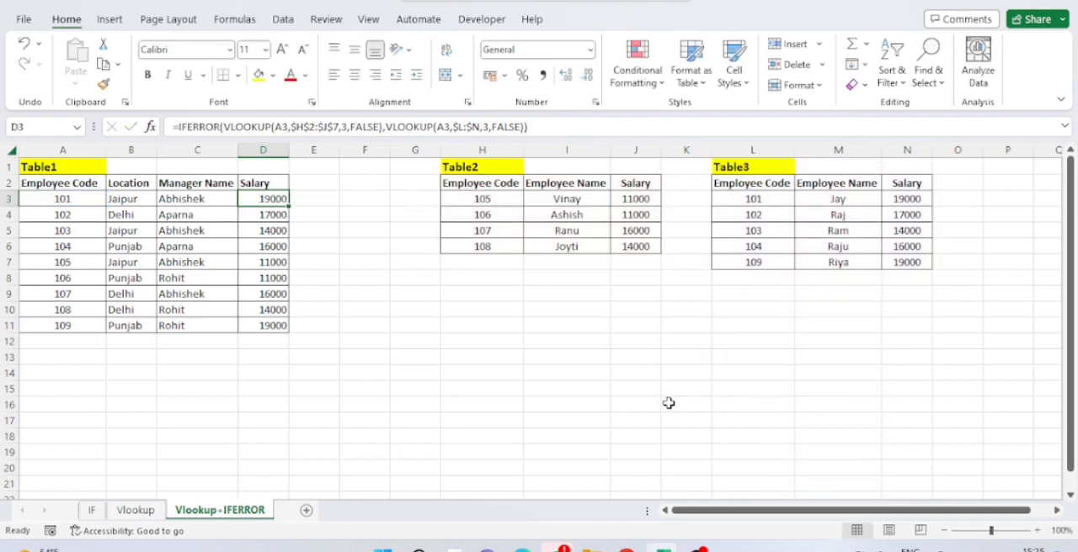